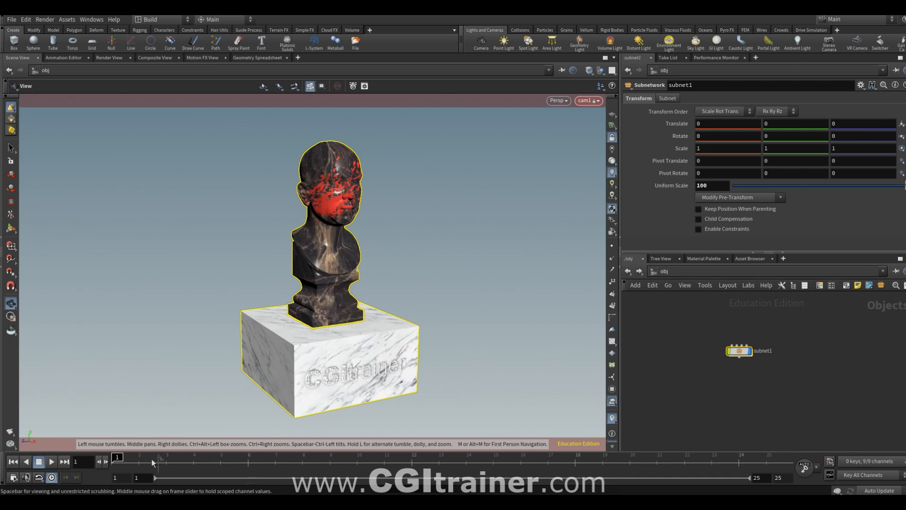
Step: Scrub through the timeline to preview the animation of the textured bust scene
{"action": "mouse_move", "coordinate": [119, 457]}
{"action": "left_mouse_down"}
{"action": "mouse_move", "coordinate": [548, 457]}
{"action": "mouse_move", "coordinate": [166, 457]}
{"action": "mouse_move", "coordinate": [275, 456]}
{"action": "left_mouse_up"}
{"action": "left_click_drag", "start_coordinate": [332, 456], "coordinate": [520, 456]}
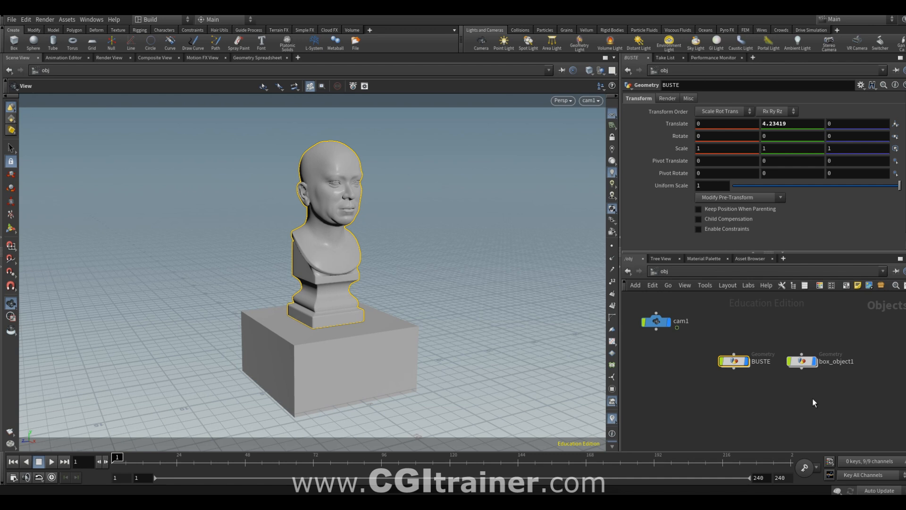
Step: View the file formats available for exporting the scene
{"action": "left_click", "coordinate": [12, 20]}
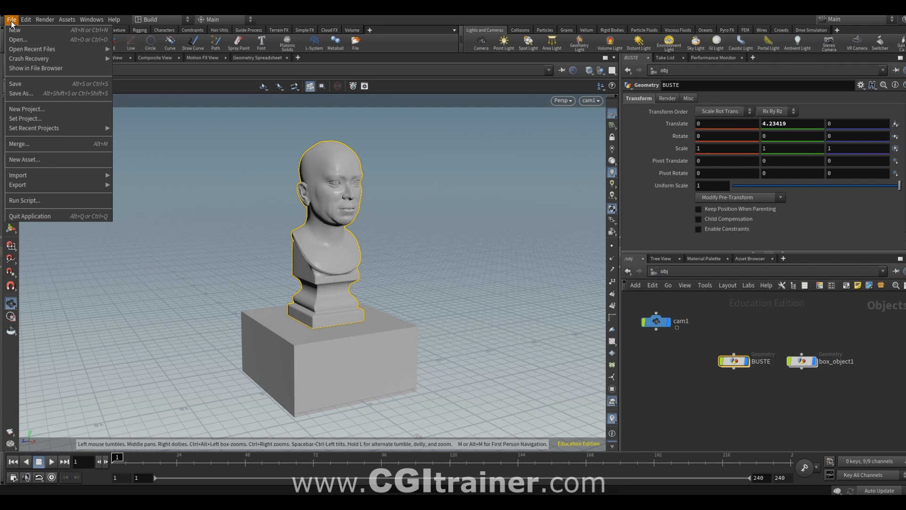
{"action": "mouse_move", "coordinate": [31, 185]}
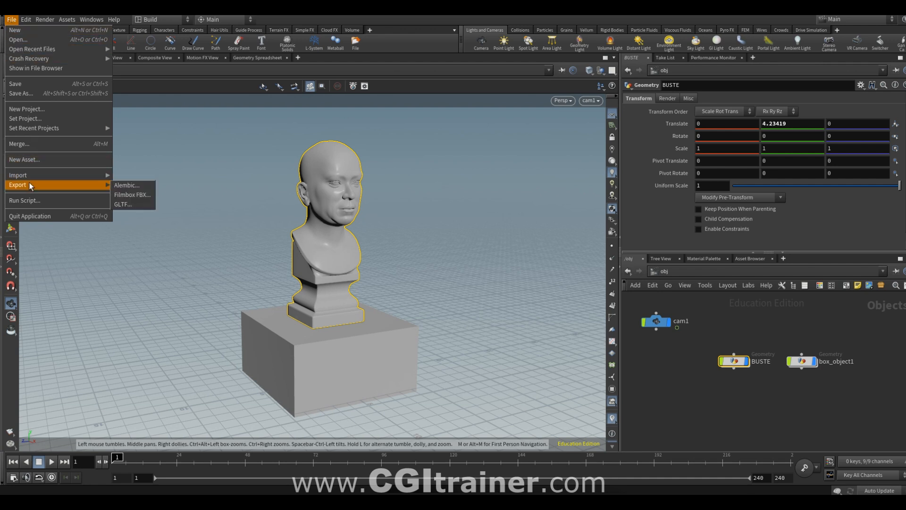
{"action": "left_click", "coordinate": [859, 407]}
Step: Collapse cam1, BUSTE and box_object1 into a subnetwork and reposition it in the network
{"action": "left_click_drag", "start_coordinate": [860, 407], "coordinate": [636, 302]}
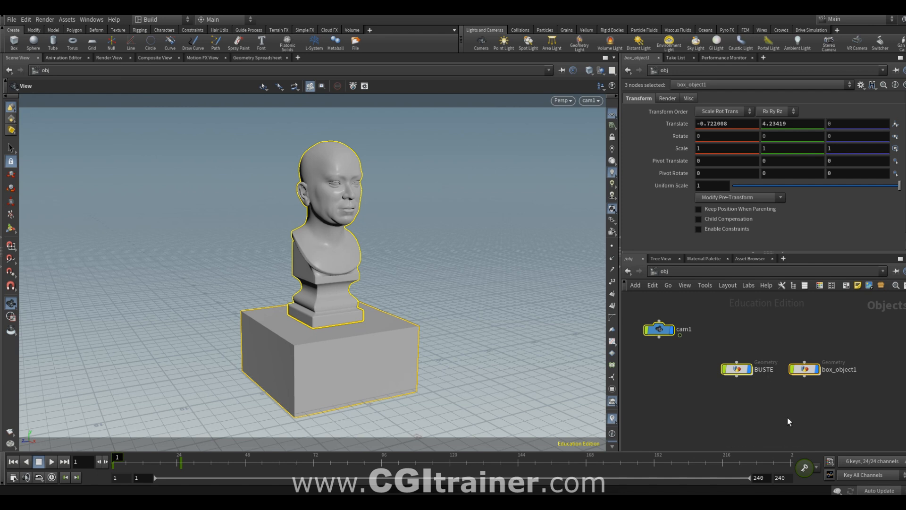
{"action": "left_click", "coordinate": [737, 369]}
{"action": "left_click_drag", "start_coordinate": [635, 305], "coordinate": [846, 396]}
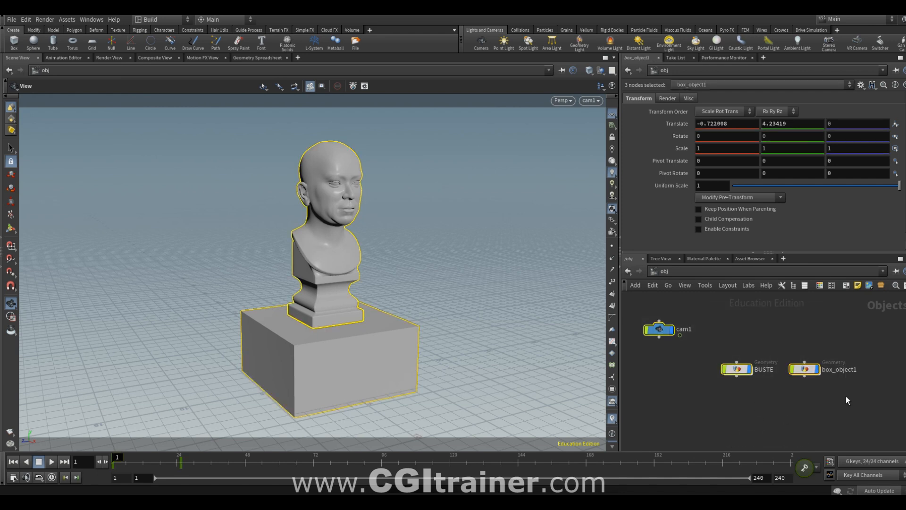
{"action": "left_click", "coordinate": [879, 285]}
{"action": "left_click_drag", "start_coordinate": [815, 369], "coordinate": [733, 334]}
Step: Set the subnetwork's uniform scale to 100 and look through cam1 in the viewport
{"action": "left_click_drag", "start_coordinate": [713, 187], "coordinate": [662, 162]}
{"action": "type", "text": "100"}
{"action": "key", "text": "Return"}
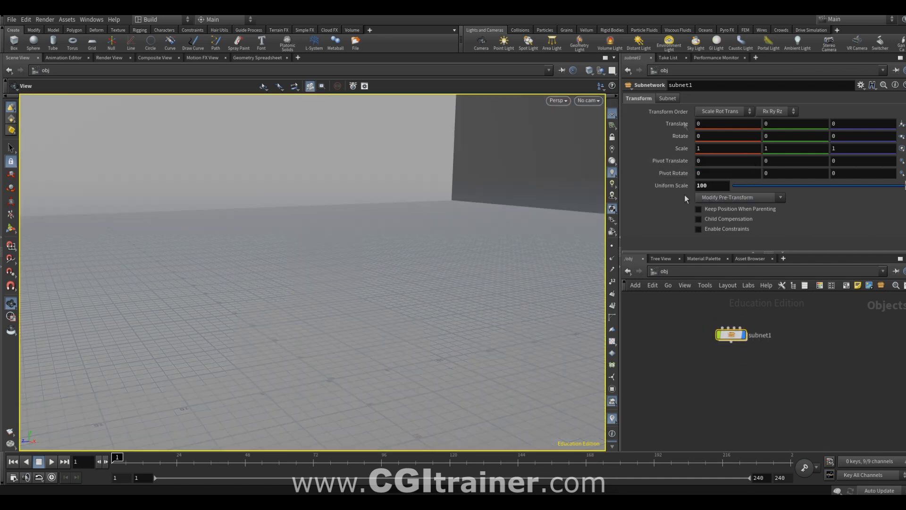
{"action": "left_click", "coordinate": [588, 101]}
{"action": "left_click", "coordinate": [593, 144]}
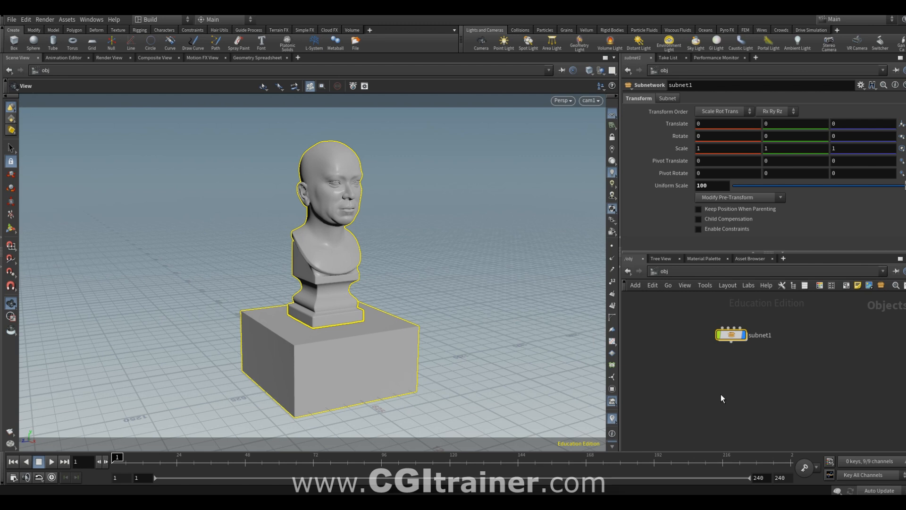
Step: Check the export formats offered for the scaled subnetwork scene
{"action": "left_click", "coordinate": [11, 19]}
{"action": "mouse_move", "coordinate": [55, 185]}
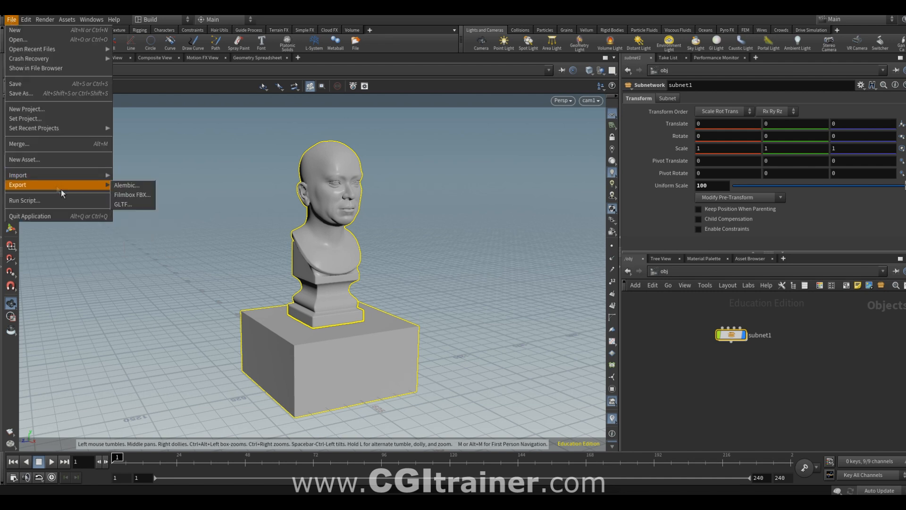
{"action": "left_click", "coordinate": [744, 369]}
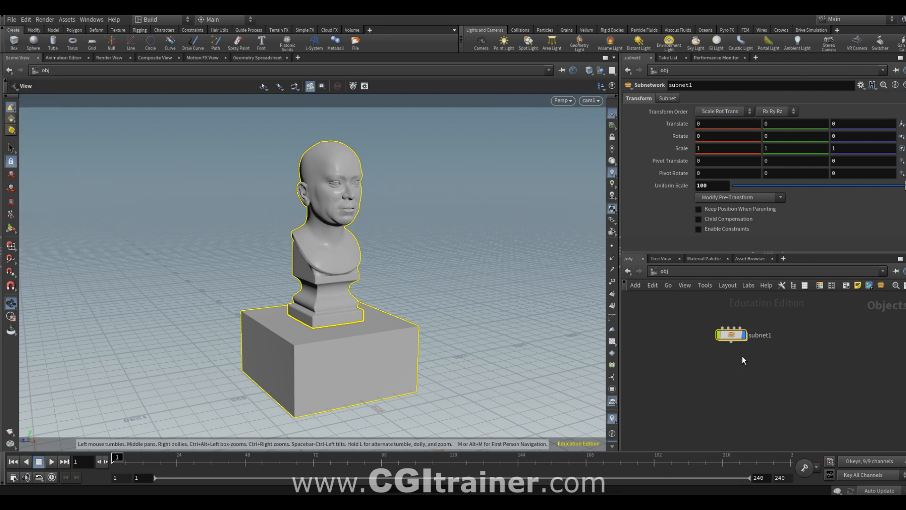
Step: Enter subnet1 and rearrange its first input, cam1, BUSTE and box_object1 nodes in the network
{"action": "key", "text": "i"}
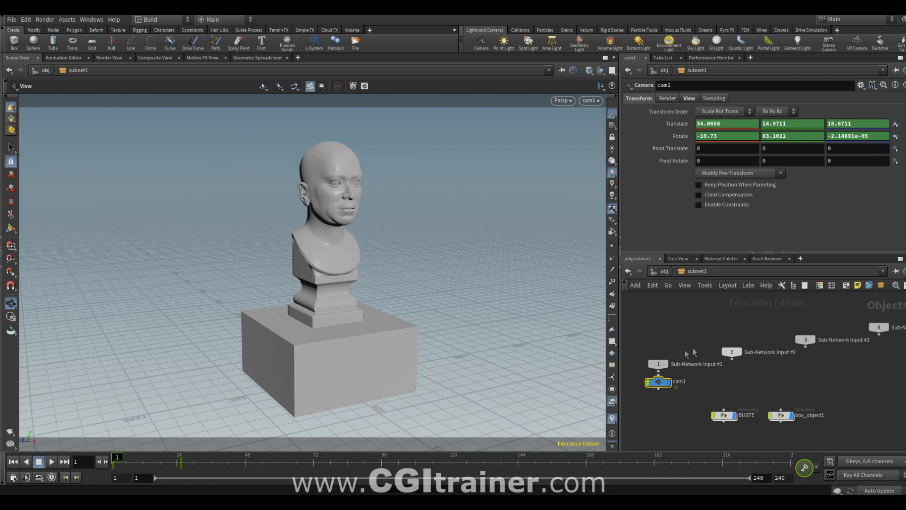
{"action": "left_click_drag", "start_coordinate": [665, 364], "coordinate": [713, 309]}
{"action": "middle_click_drag", "start_coordinate": [767, 393], "coordinate": [799, 348]}
{"action": "left_click_drag", "start_coordinate": [693, 336], "coordinate": [675, 325]}
{"action": "left_click_drag", "start_coordinate": [755, 370], "coordinate": [713, 370]}
{"action": "left_click_drag", "start_coordinate": [813, 370], "coordinate": [775, 370]}
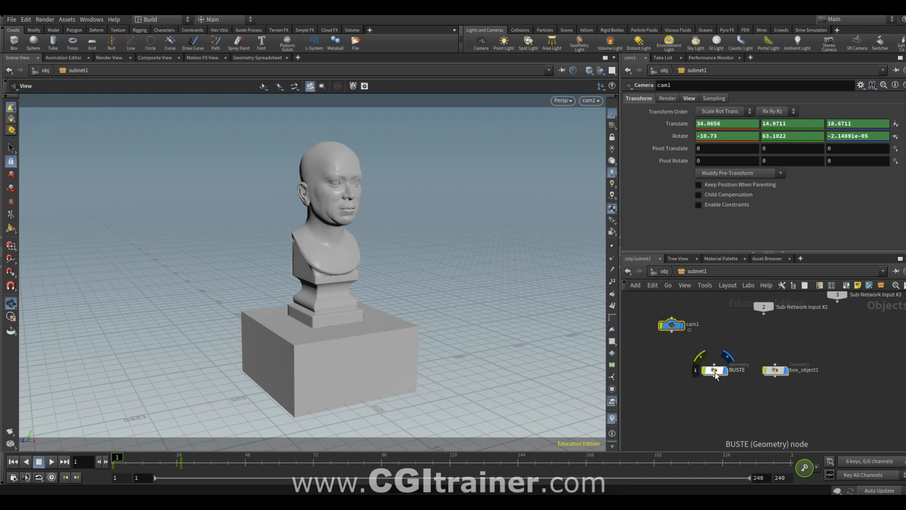
Step: Inspect the UV layouts of BUSTE and box_object1, then return to the subnetwork
{"action": "double_click", "coordinate": [714, 371]}
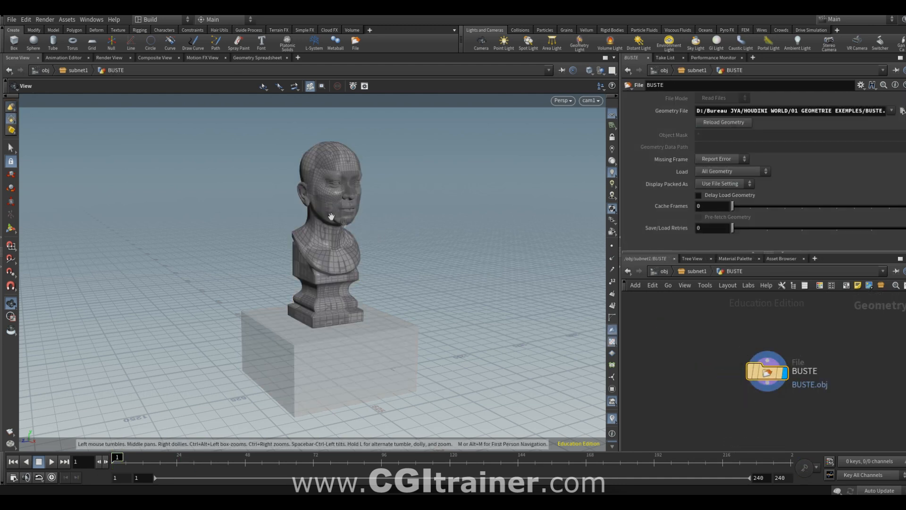
{"action": "key", "text": "space+5"}
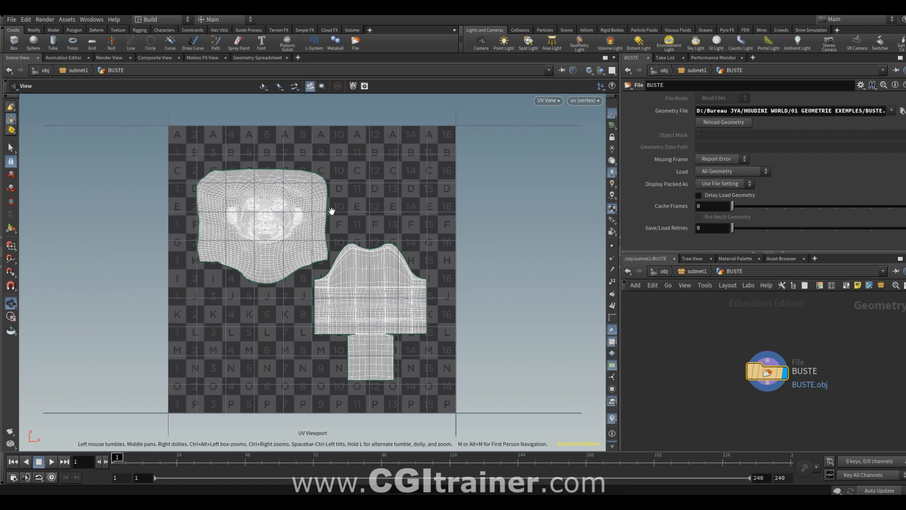
{"action": "left_click", "coordinate": [699, 272]}
{"action": "double_click", "coordinate": [774, 372]}
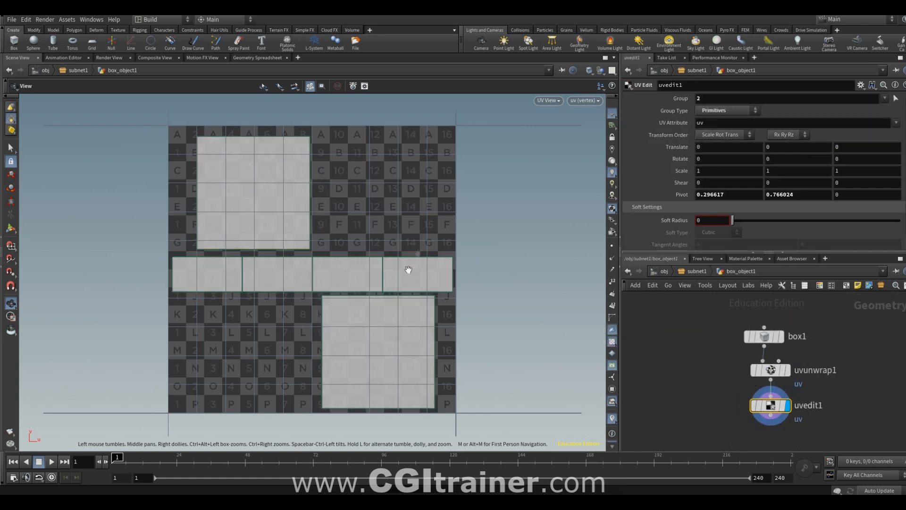
{"action": "left_click", "coordinate": [698, 272]}
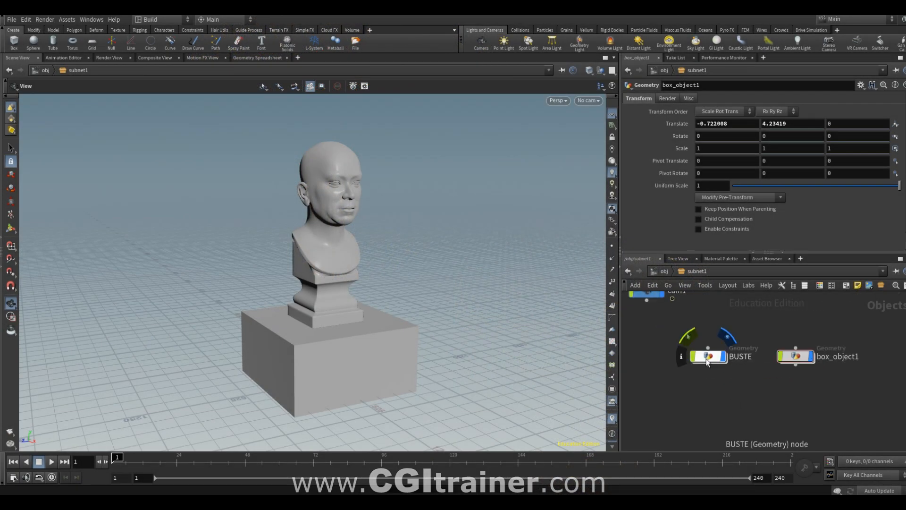
Step: Add a Labs Quick Material node below the file node inside BUSTE
{"action": "double_click", "coordinate": [706, 358]}
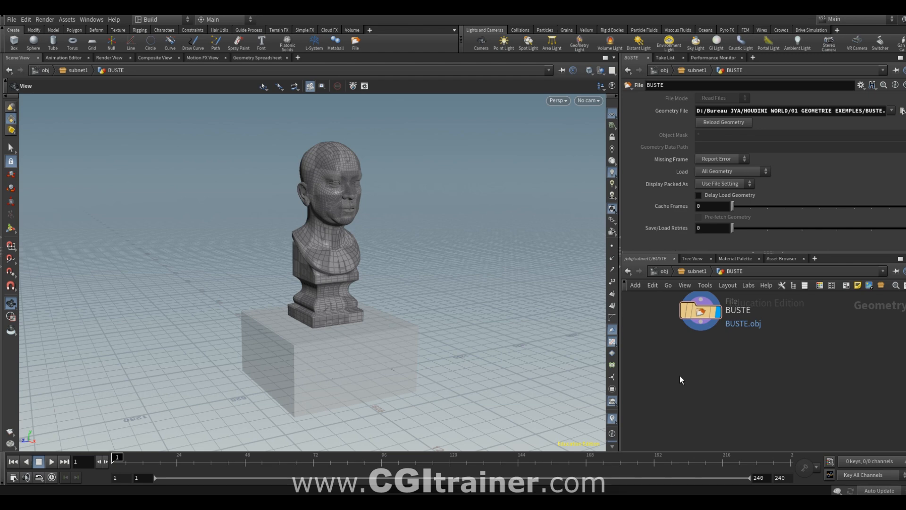
{"action": "key", "text": "Tab"}
{"action": "type", "text": "qui"}
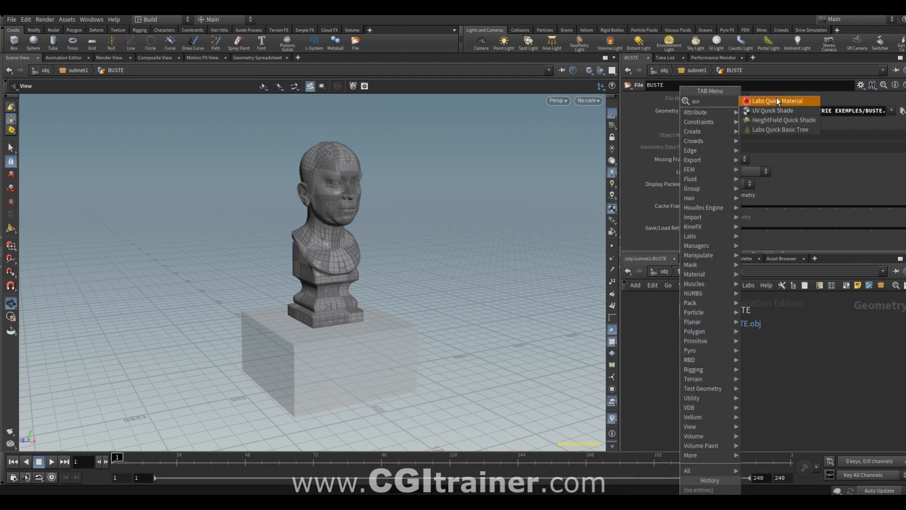
{"action": "left_click", "coordinate": [777, 100]}
{"action": "left_click", "coordinate": [702, 372]}
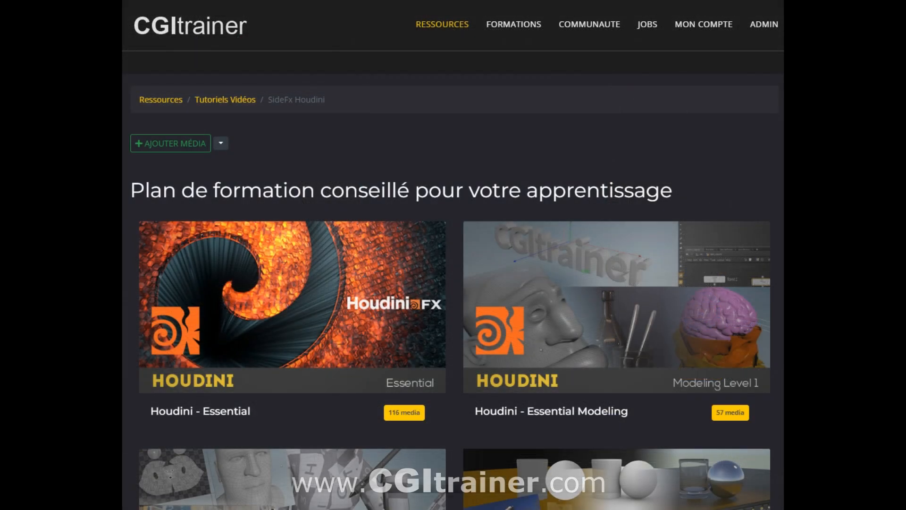
Step: Switch to the CGItrainer website and open the SideFX Labs course from the Houdini tutorials page
{"action": "scroll", "coordinate": [586, 336], "scroll_direction": "down", "scroll_amount": 20}
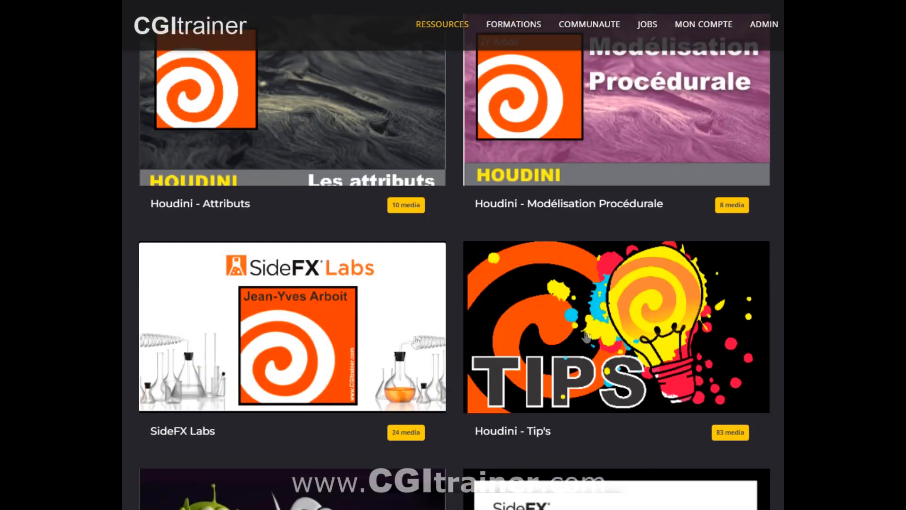
{"action": "left_click", "coordinate": [416, 340]}
{"action": "left_click", "coordinate": [184, 286]}
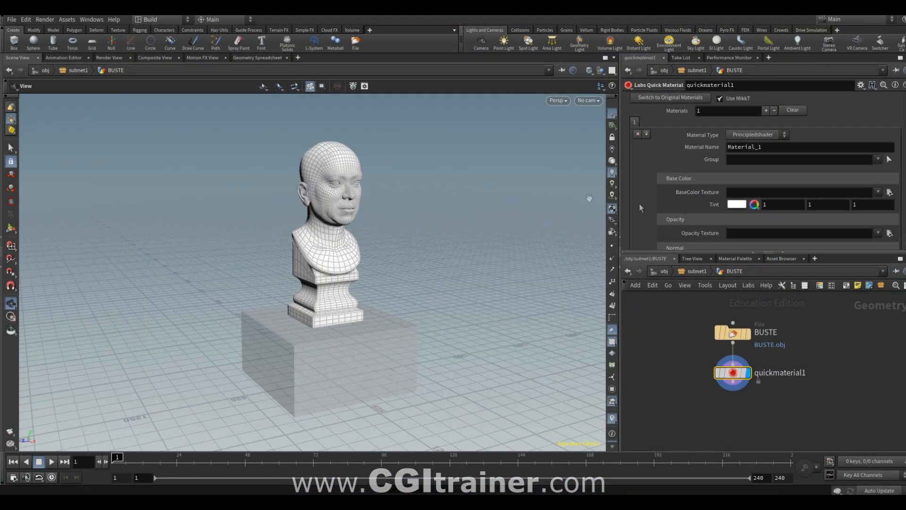
Step: Switch the bust's quick material to Original Materials and set its material type to Labs PBR
{"action": "left_click", "coordinate": [673, 96]}
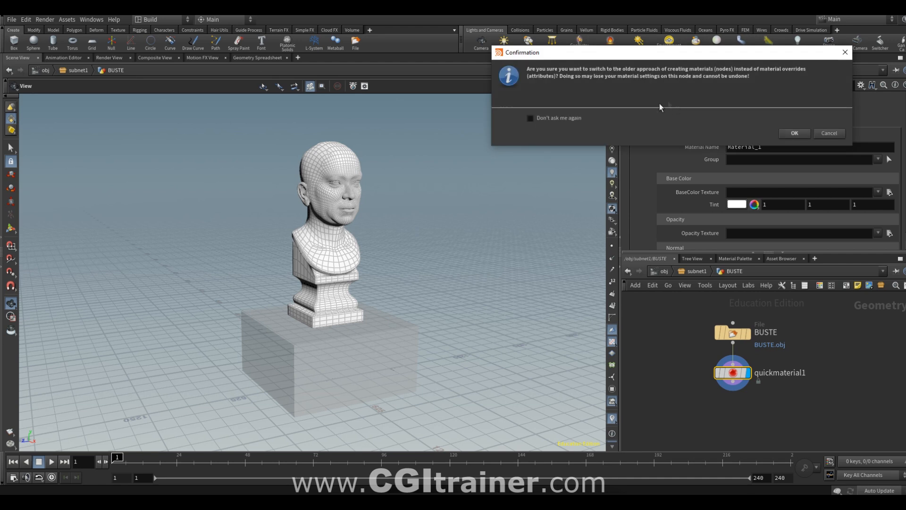
{"action": "left_click", "coordinate": [797, 133]}
{"action": "left_click", "coordinate": [755, 122]}
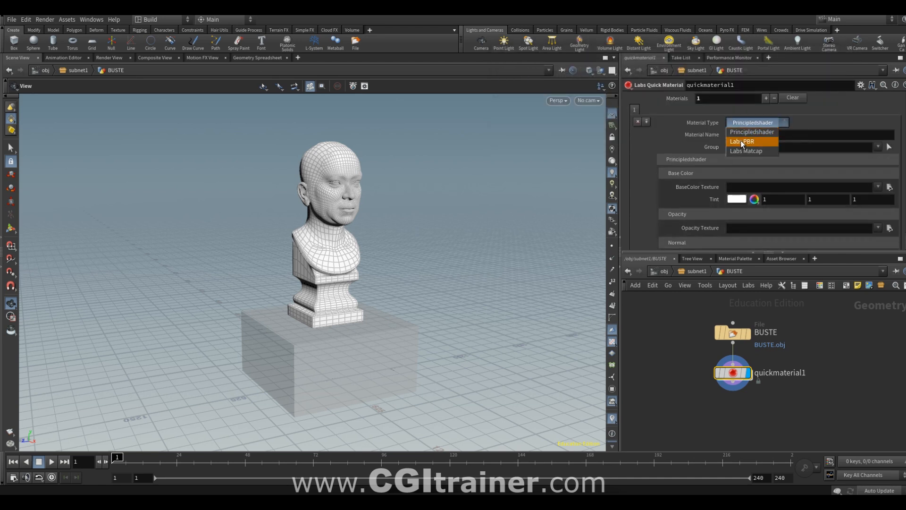
{"action": "left_click", "coordinate": [741, 141]}
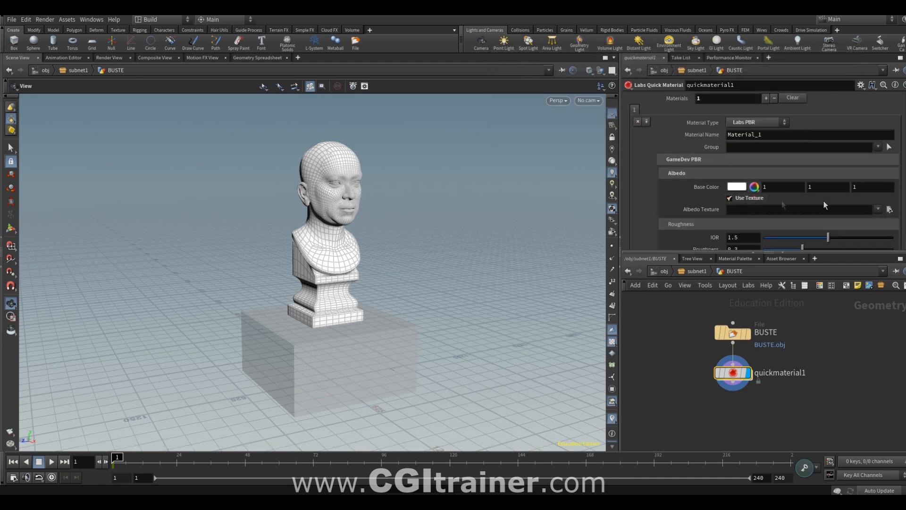
Step: Load MAPbuste.jpg as the albedo texture of the bust's quick material
{"action": "left_click", "coordinate": [887, 209]}
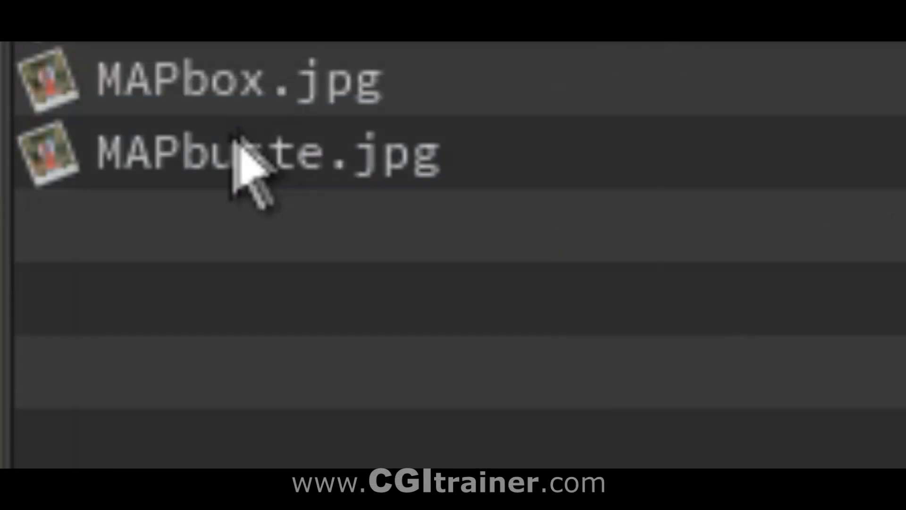
{"action": "left_click", "coordinate": [227, 140]}
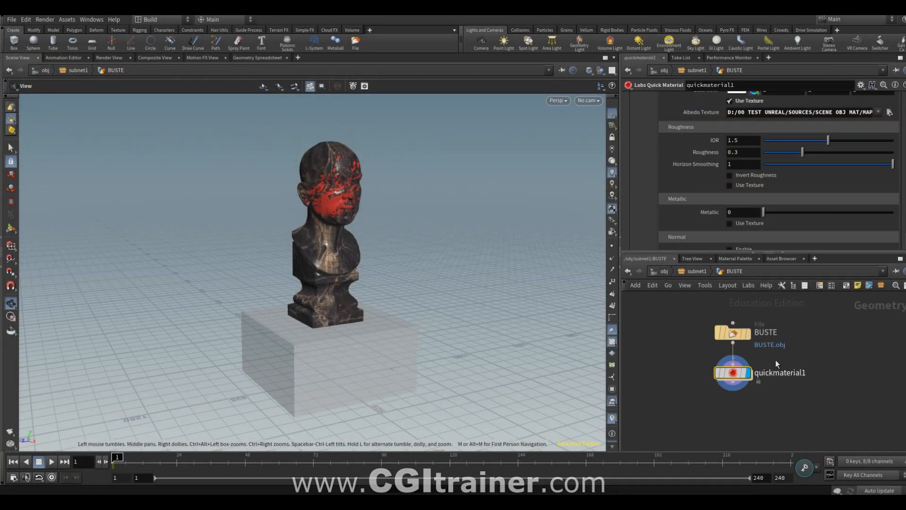
{"action": "scroll", "coordinate": [724, 170], "scroll_direction": "down", "scroll_amount": 3}
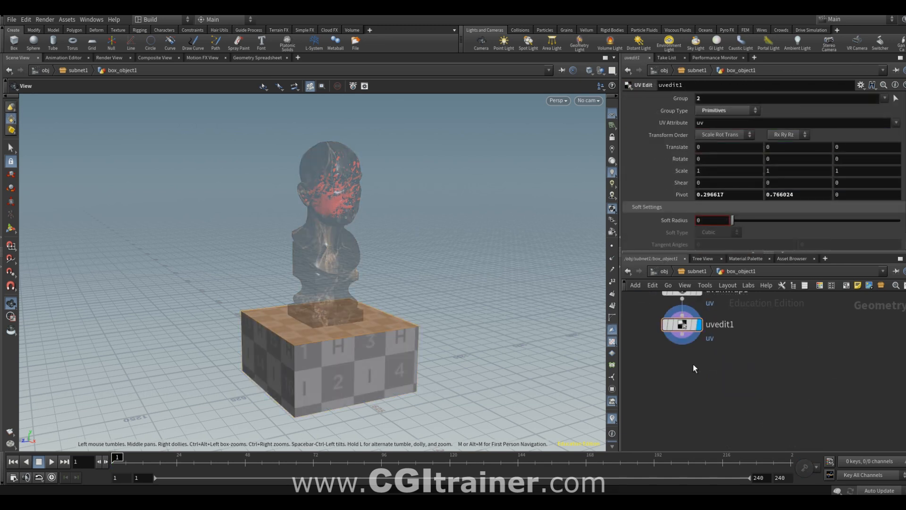
Step: Add a Labs Quick Material node below uvedit1 inside box_object1
{"action": "key", "text": "Tab"}
{"action": "key", "text": "Return"}
{"action": "left_click", "coordinate": [684, 360]}
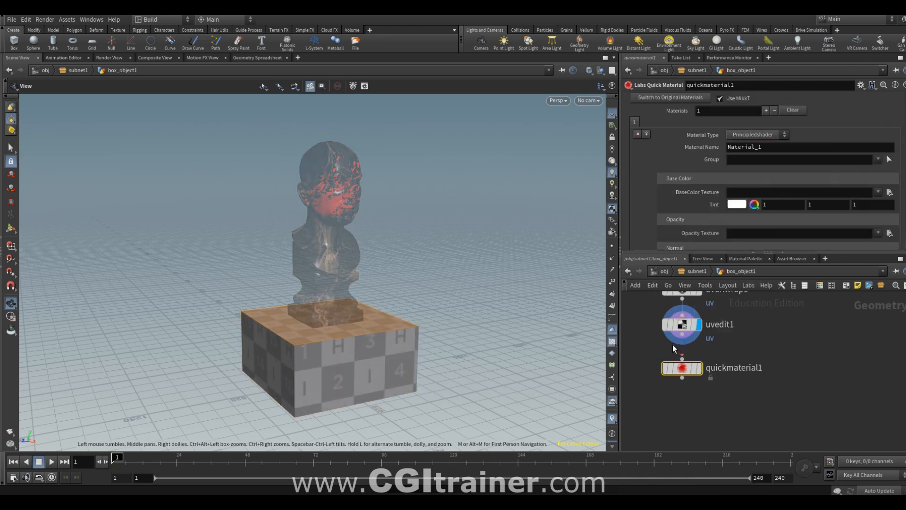
Step: Switch the box's quick material to Original Materials and accept the confirmation
{"action": "left_click", "coordinate": [753, 134]}
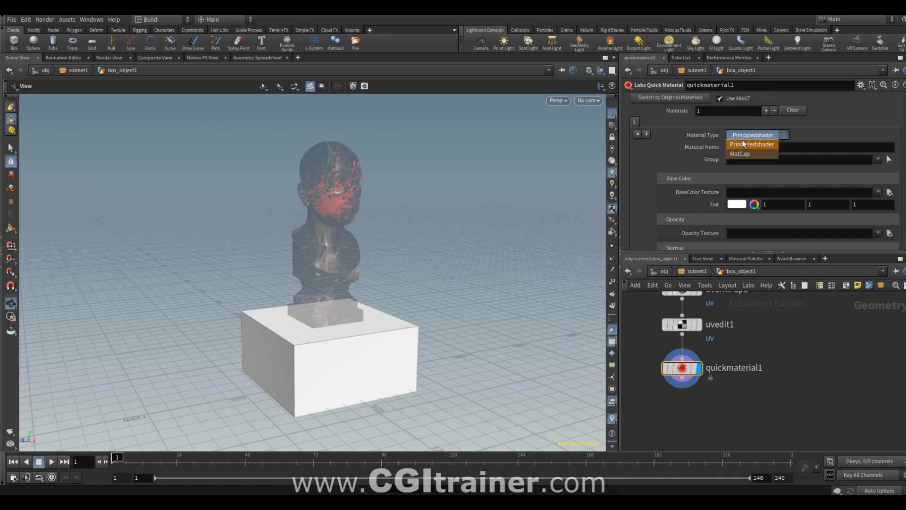
{"action": "left_click", "coordinate": [743, 143]}
{"action": "left_click", "coordinate": [705, 98]}
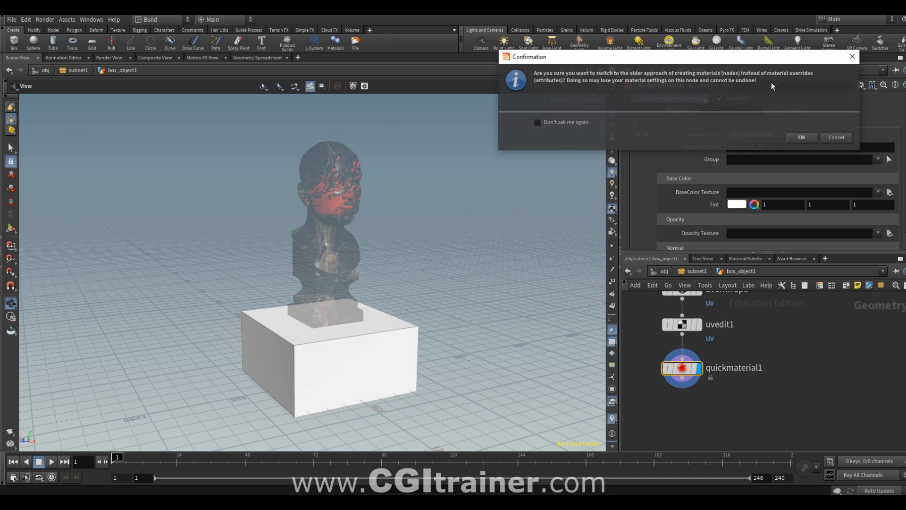
{"action": "left_click", "coordinate": [801, 137]}
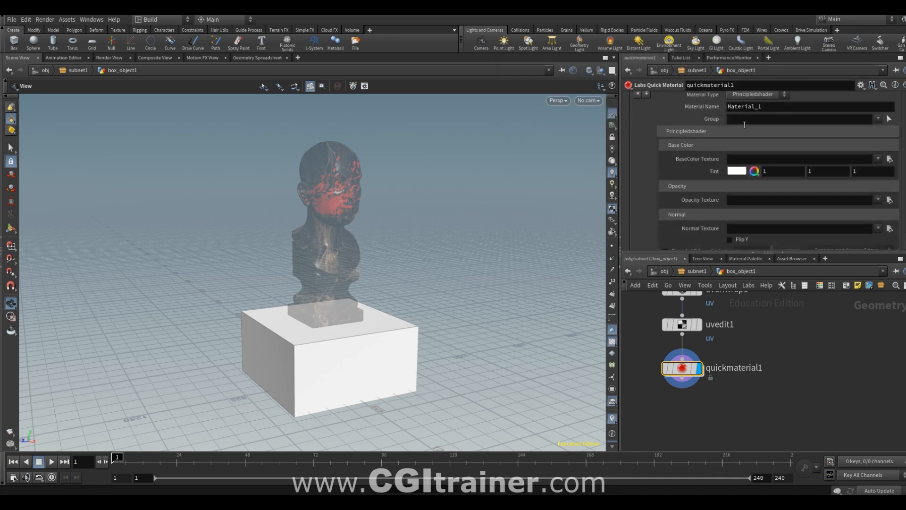
Step: Set the box's material type to Labs PBR and load MAPbox.jpg as its albedo texture
{"action": "left_click", "coordinate": [751, 95]}
{"action": "left_click", "coordinate": [757, 114]}
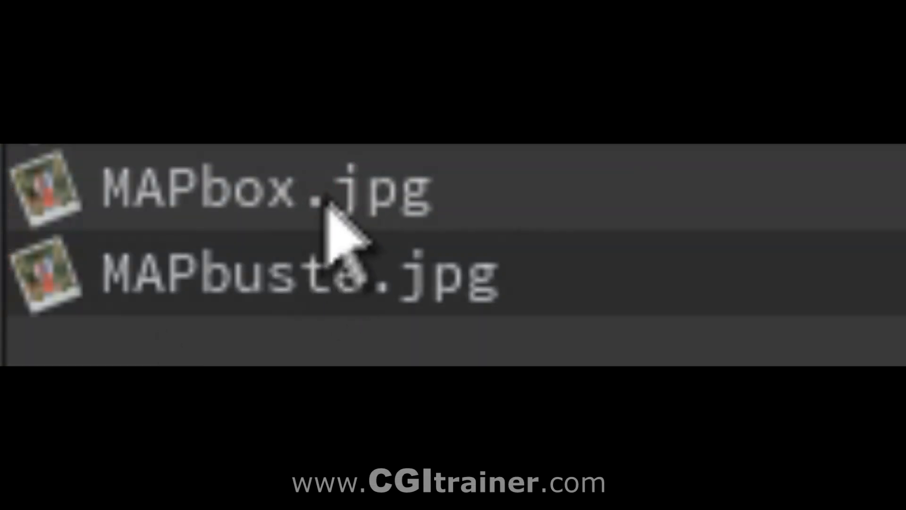
{"action": "left_click", "coordinate": [328, 204]}
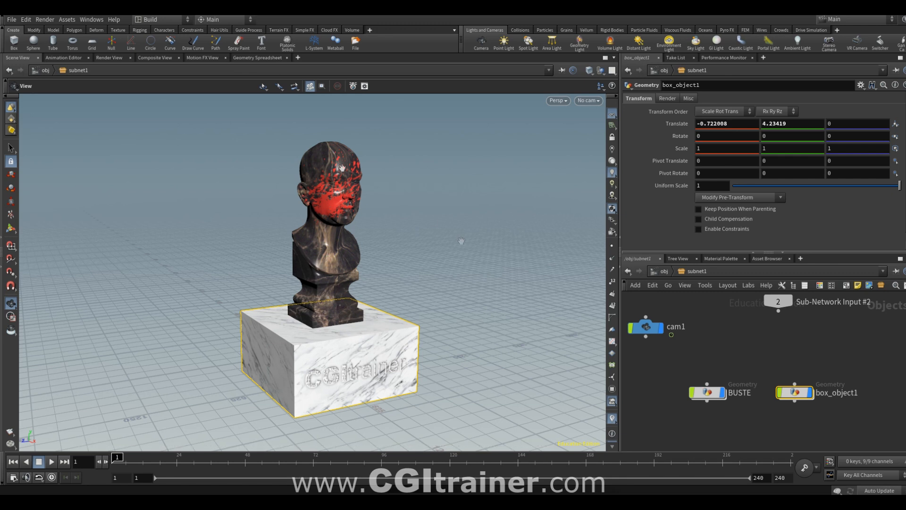
Step: Add a ROP Network node below BUSTE inside subnet1
{"action": "mouse_move", "coordinate": [739, 403]}
{"action": "middle_click_drag", "start_coordinate": [739, 404], "coordinate": [773, 393]}
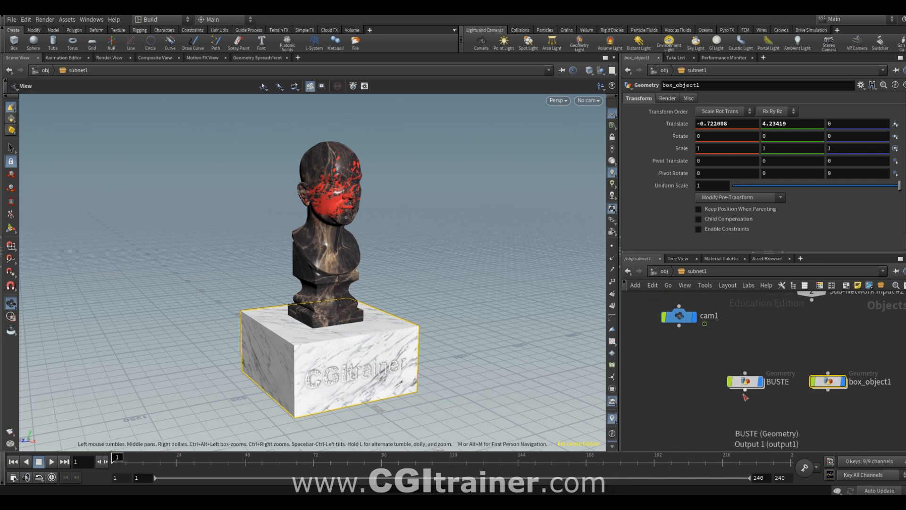
{"action": "left_click", "coordinate": [746, 381]}
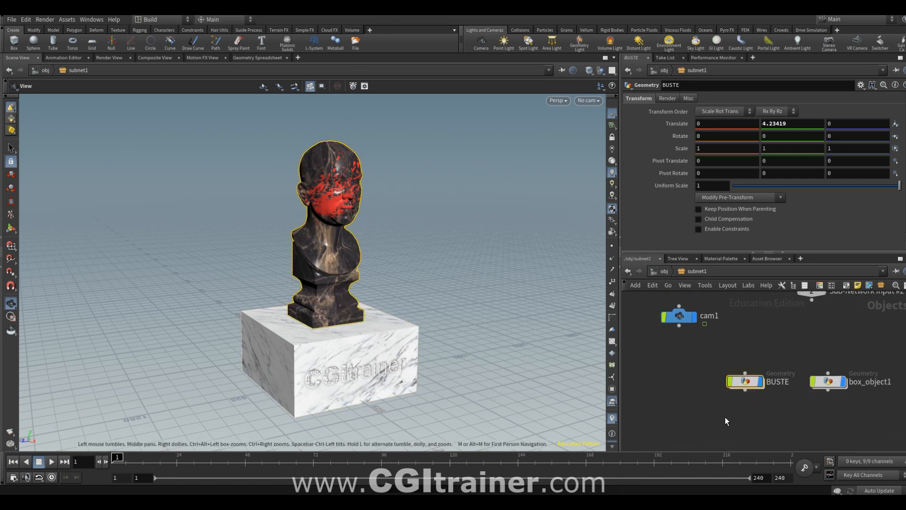
{"action": "middle_click_drag", "start_coordinate": [753, 436], "coordinate": [710, 394]}
{"action": "key", "text": "Tab"}
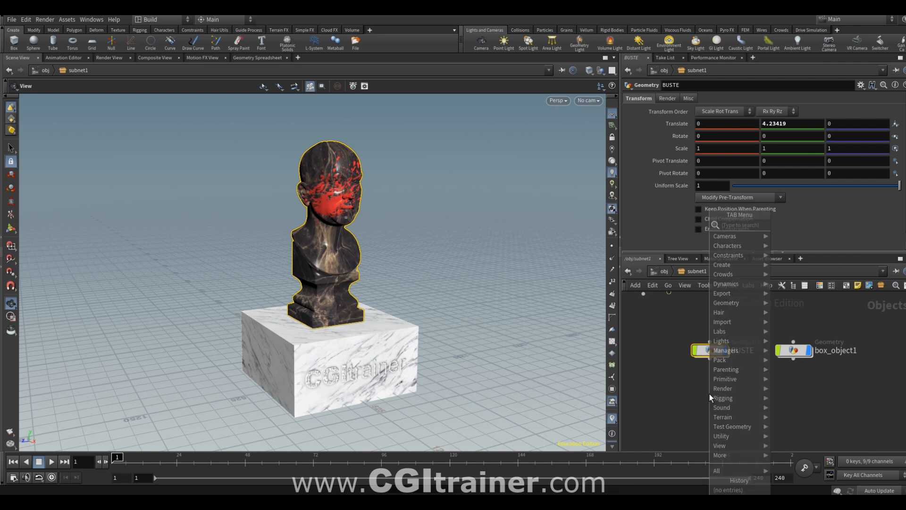
{"action": "mouse_move", "coordinate": [736, 388]}
{"action": "left_click", "coordinate": [817, 387]}
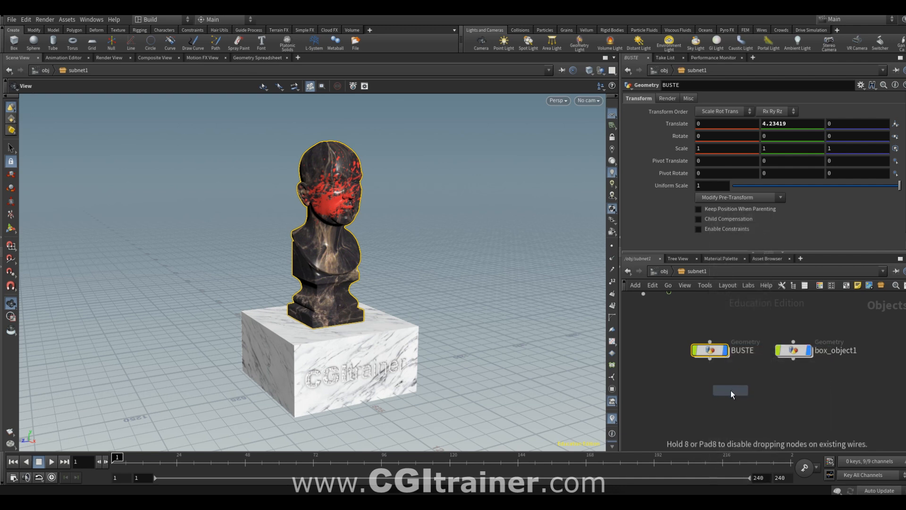
{"action": "left_click", "coordinate": [730, 390]}
{"action": "left_click_drag", "start_coordinate": [730, 390], "coordinate": [726, 389]}
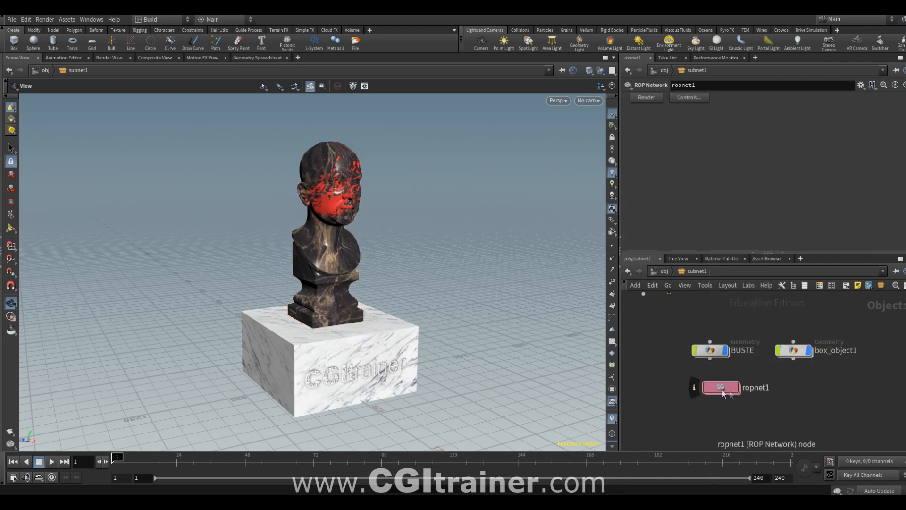
Step: Add a Filmbox FBX output node inside ropnet1
{"action": "double_click", "coordinate": [724, 389]}
{"action": "key", "text": "Tab"}
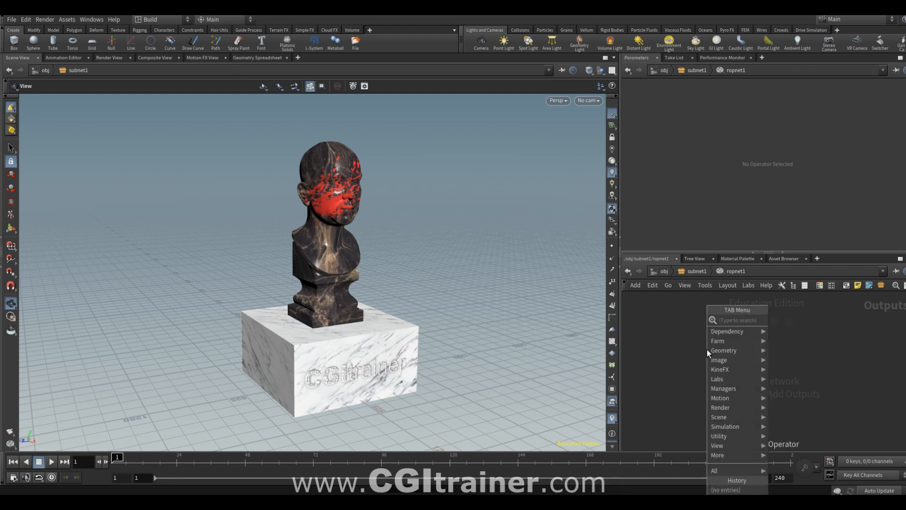
{"action": "type", "text": "fbx"}
{"action": "left_click", "coordinate": [798, 320]}
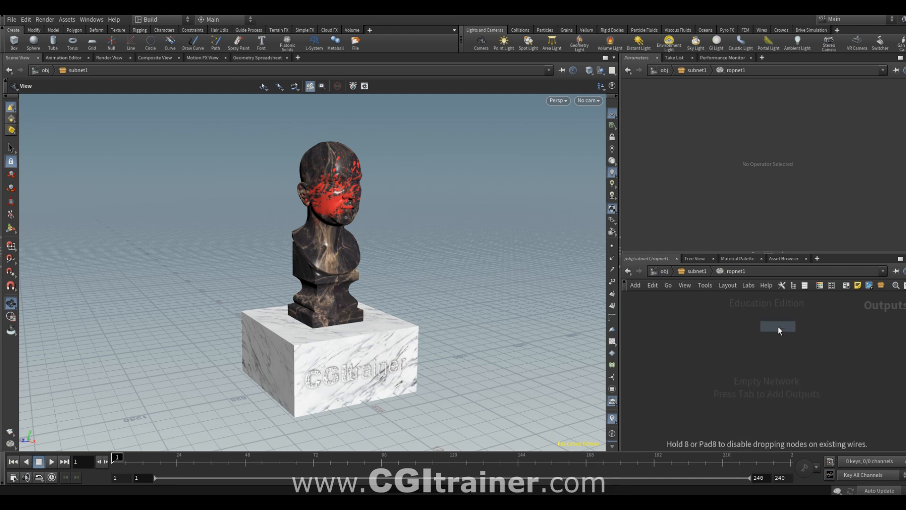
{"action": "left_click", "coordinate": [737, 325]}
{"action": "left_click_drag", "start_coordinate": [737, 324], "coordinate": [744, 363]}
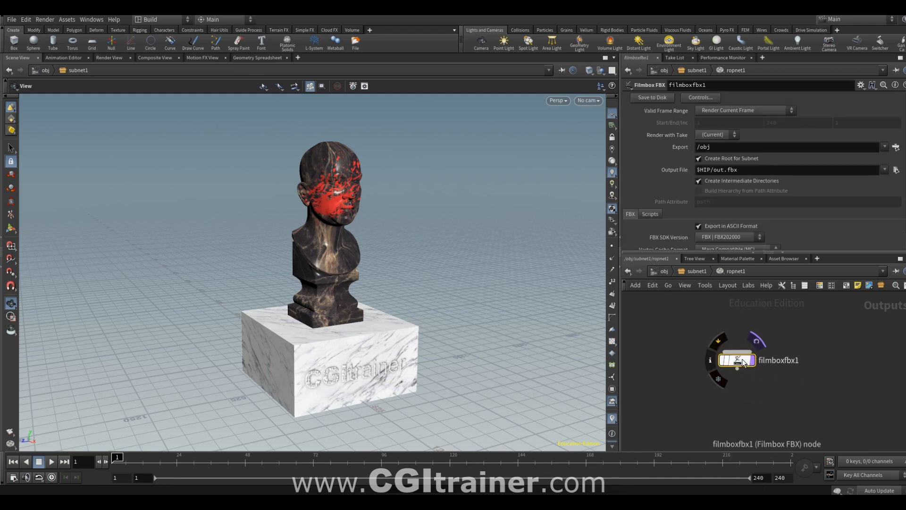
Step: Examine the scene's FBX export options, the parent network levels and the filmboxfbx1 parameters
{"action": "left_click", "coordinate": [11, 19]}
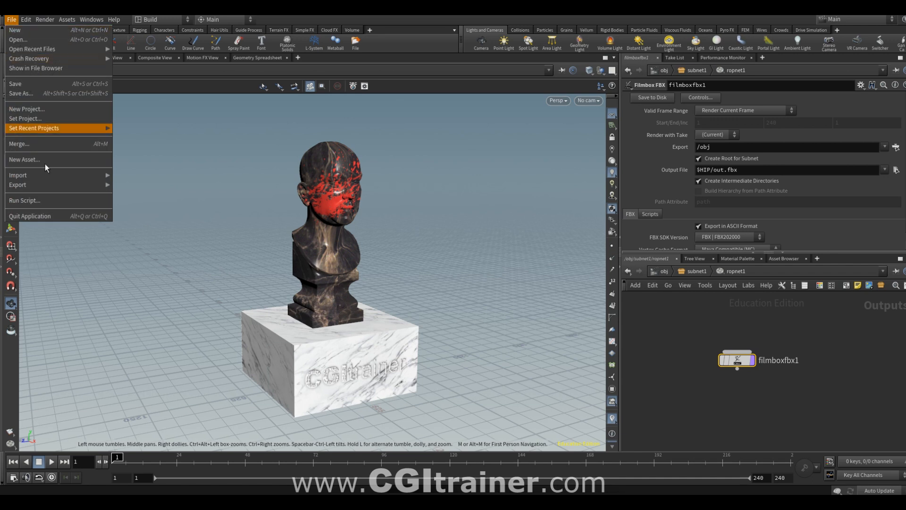
{"action": "mouse_move", "coordinate": [58, 185]}
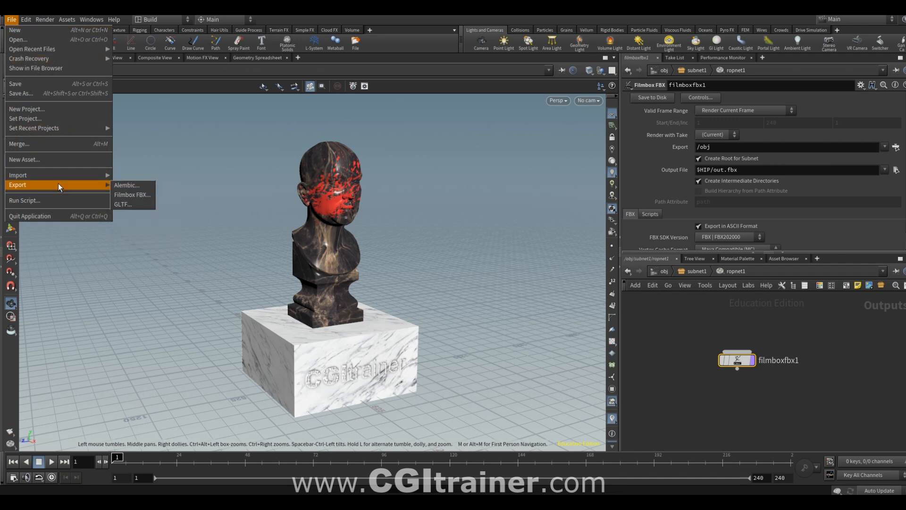
{"action": "left_click", "coordinate": [676, 374]}
{"action": "scroll", "coordinate": [815, 200], "scroll_direction": "down", "scroll_amount": 4}
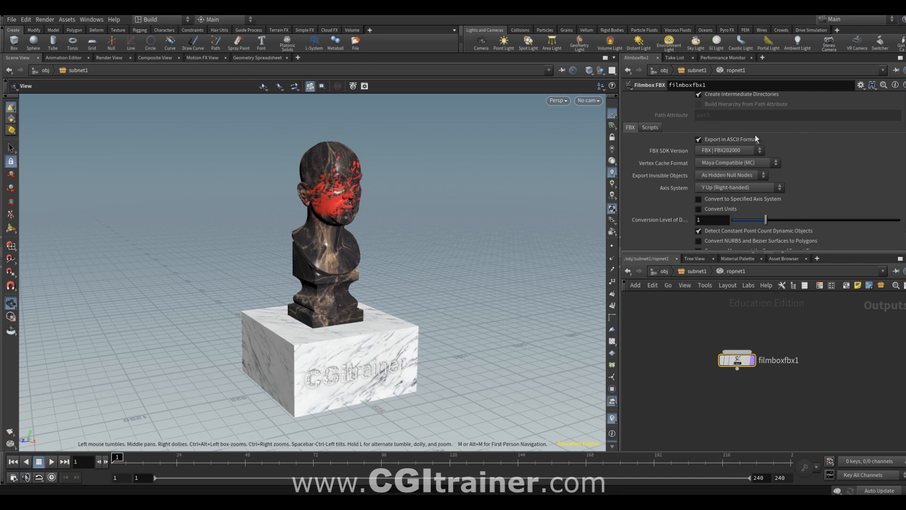
{"action": "left_click", "coordinate": [11, 20]}
{"action": "mouse_move", "coordinate": [44, 189]}
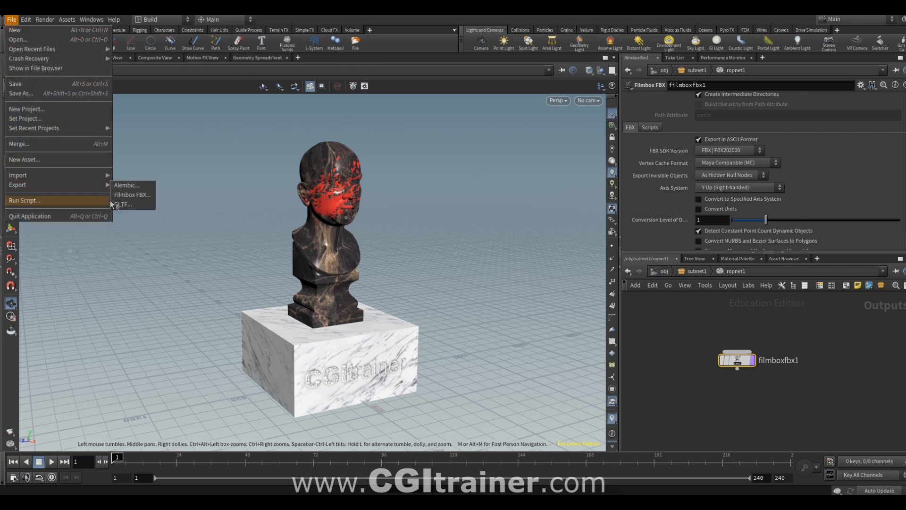
{"action": "left_click", "coordinate": [142, 197]}
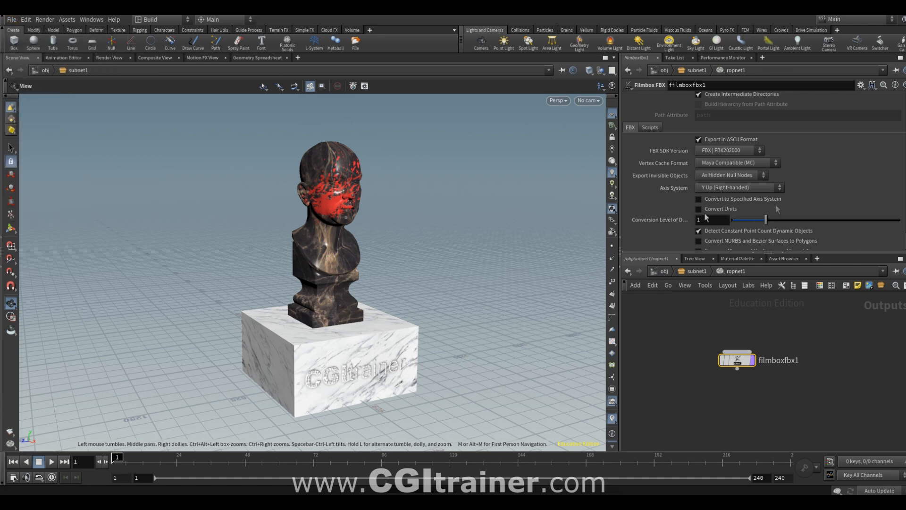
{"action": "left_click", "coordinate": [697, 271]}
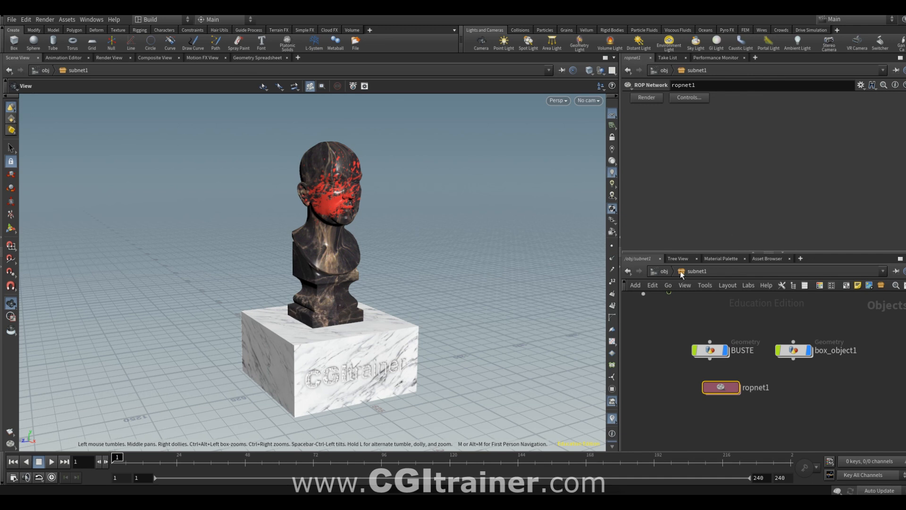
{"action": "left_click", "coordinate": [664, 270]}
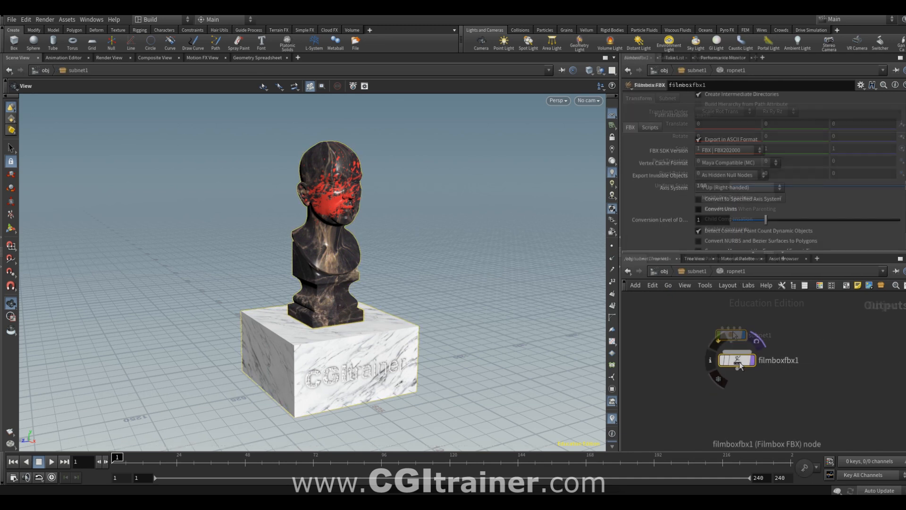
{"action": "scroll", "coordinate": [817, 157], "scroll_direction": "up", "scroll_amount": 3}
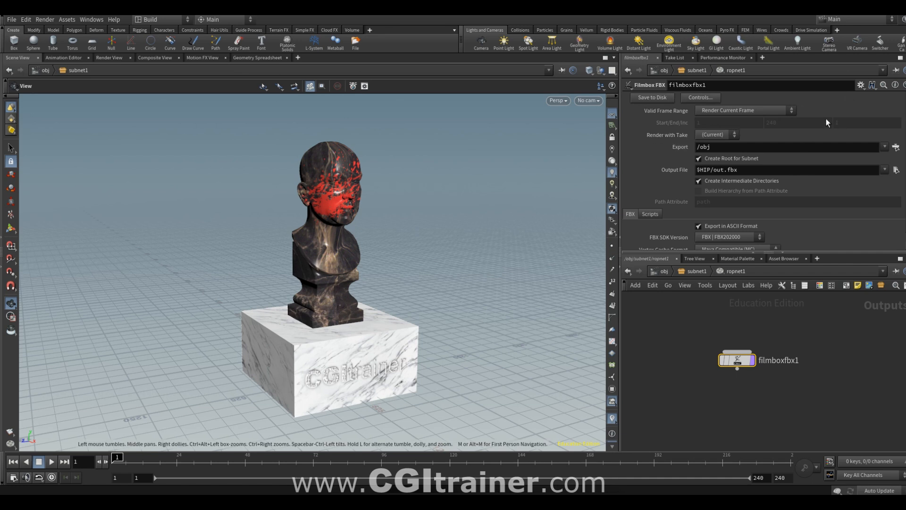
{"action": "scroll", "coordinate": [765, 218], "scroll_direction": "down", "scroll_amount": 3}
Step: Set the output file of filmboxfbx1 to SCENEFULL.fbx in D:/00 TEST UNREAL
{"action": "scroll", "coordinate": [766, 218], "scroll_direction": "up", "scroll_amount": 2}
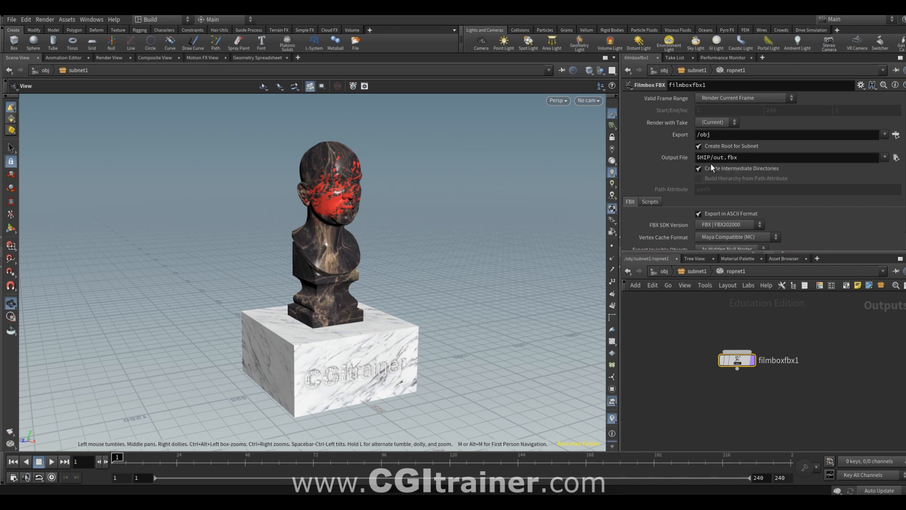
{"action": "left_click", "coordinate": [896, 157]}
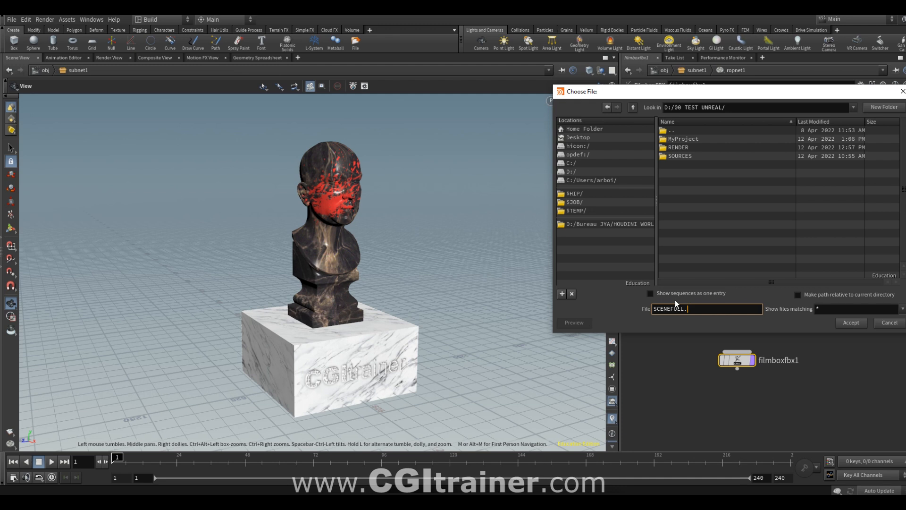
{"action": "left_click", "coordinate": [851, 323]}
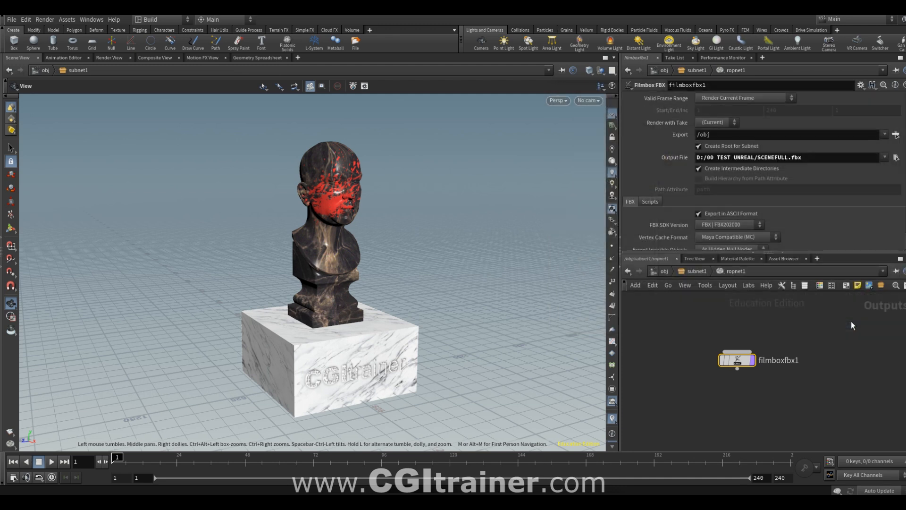
Step: Disable ASCII format export on filmboxfbx1 and set its FBX SDK version to FBX201600
{"action": "scroll", "coordinate": [736, 156], "scroll_direction": "down", "scroll_amount": 3}
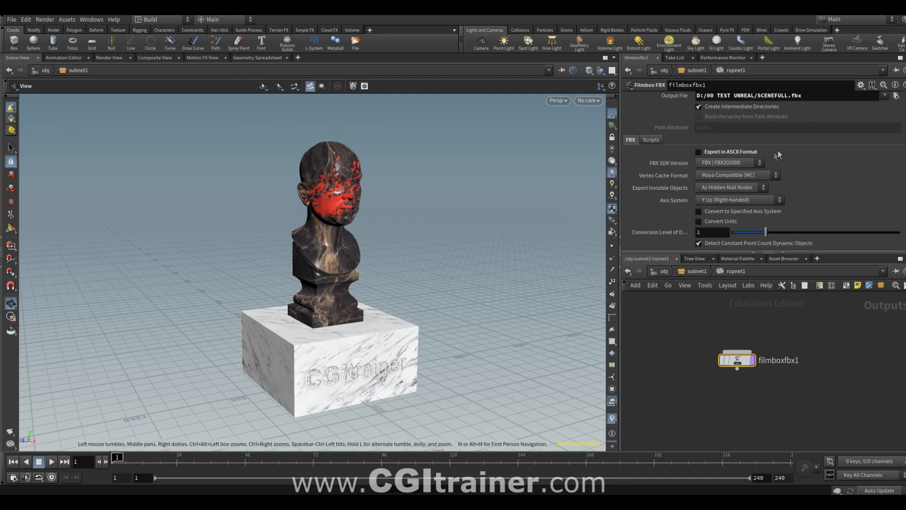
{"action": "left_click", "coordinate": [759, 166]}
{"action": "left_click", "coordinate": [754, 199]}
Step: Disable Detect Constant Point Count Dynamic Objects and Export End Effectors on filmboxfbx1
{"action": "scroll", "coordinate": [682, 242], "scroll_direction": "down", "scroll_amount": 3}
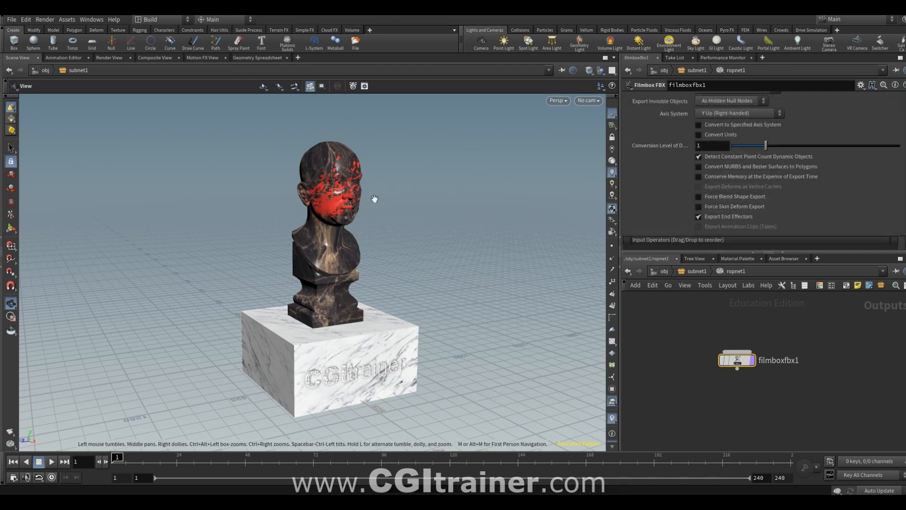
{"action": "left_click", "coordinate": [698, 156]}
{"action": "left_click", "coordinate": [698, 216]}
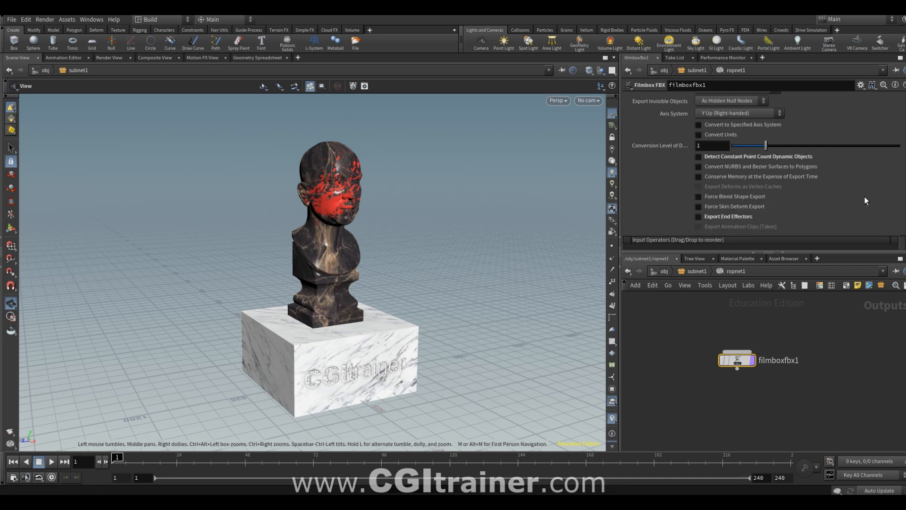
{"action": "scroll", "coordinate": [865, 201], "scroll_direction": "up", "scroll_amount": 2}
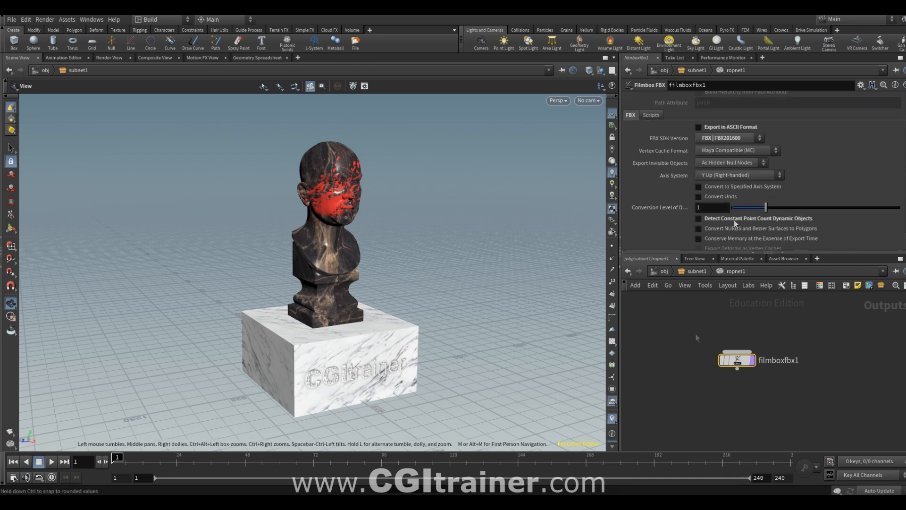
{"action": "left_click", "coordinate": [11, 19]}
{"action": "mouse_move", "coordinate": [39, 190]}
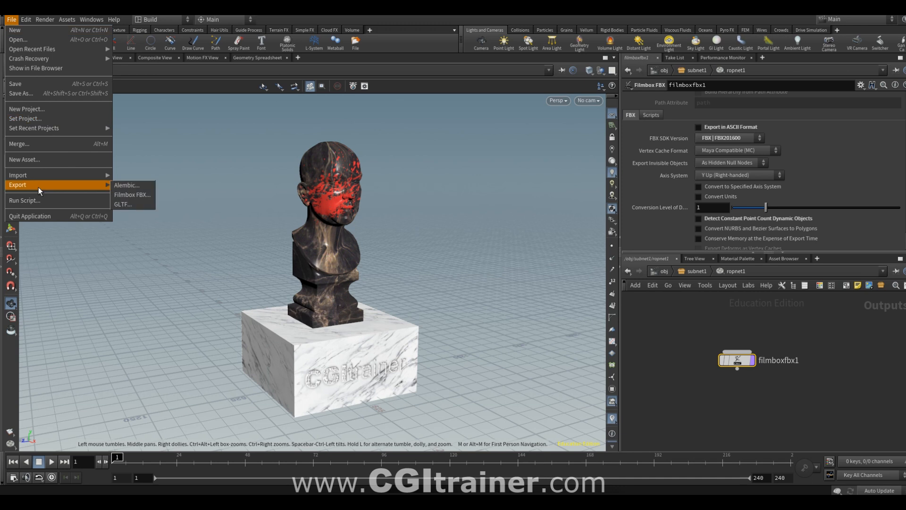
{"action": "left_click", "coordinate": [121, 195]}
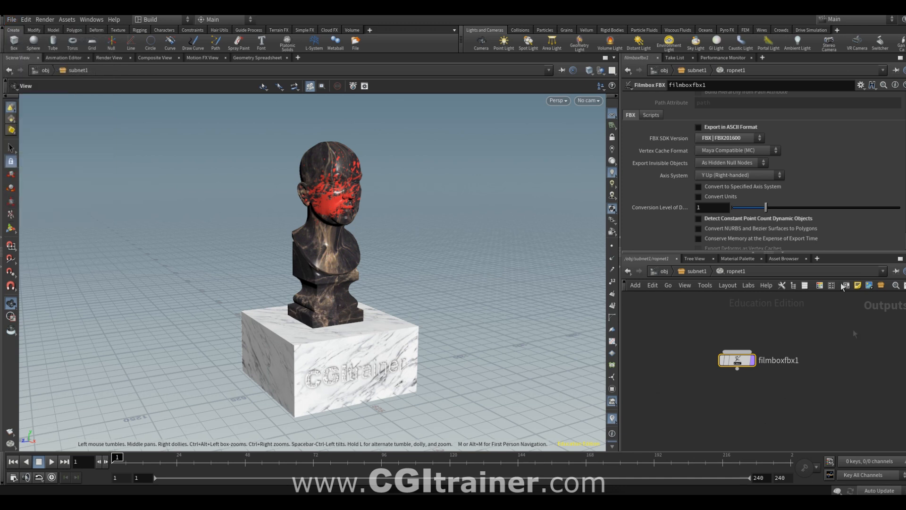
Step: Save the filmboxfbx1 output to disk as SCENEFULL.fbx
{"action": "scroll", "coordinate": [722, 199], "scroll_direction": "up", "scroll_amount": 3}
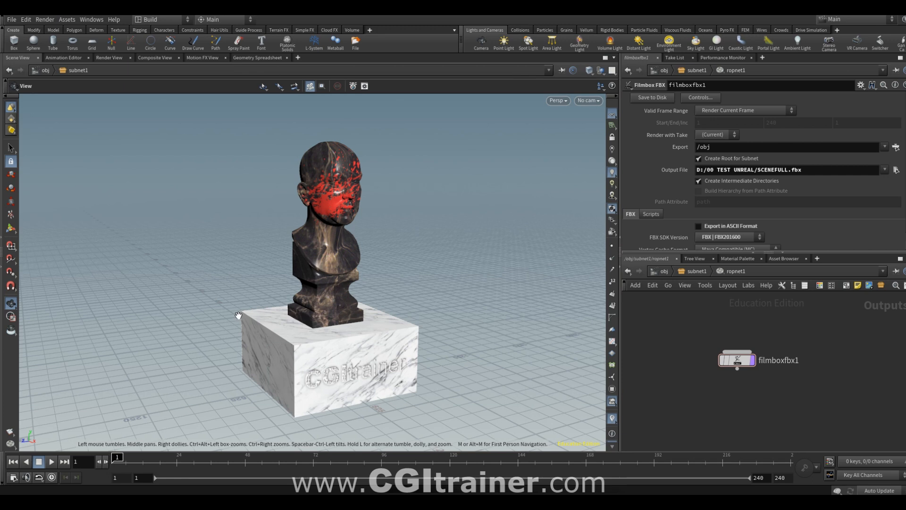
Step: Start a Filmbox FBX scene export with CAMERA.fbx in D:/00 TEST UNREAL as the output file
{"action": "left_click", "coordinate": [11, 20]}
{"action": "mouse_move", "coordinate": [100, 185]}
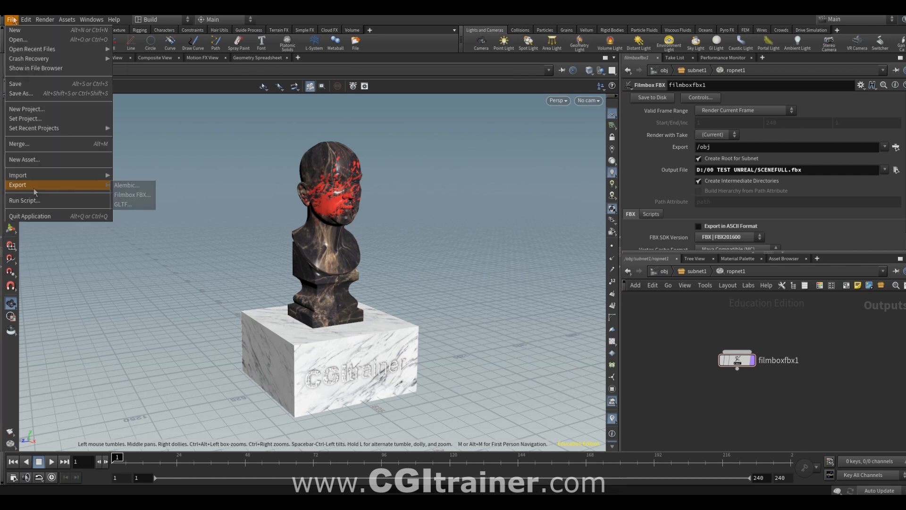
{"action": "left_click", "coordinate": [141, 194]}
{"action": "type", "text": "CAMERA.fbx"}
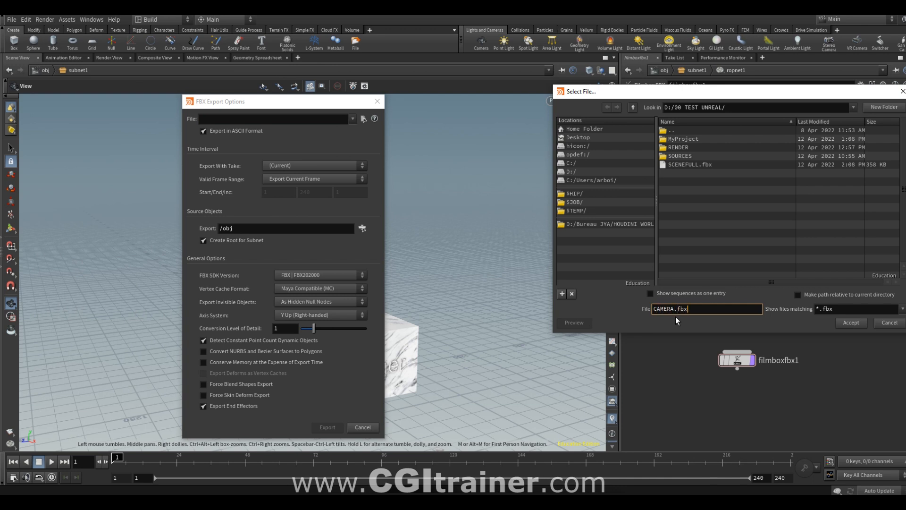
{"action": "left_click", "coordinate": [851, 322]}
Step: Set the camera export to Export Frame Range with an end frame of 25
{"action": "left_click", "coordinate": [278, 179]}
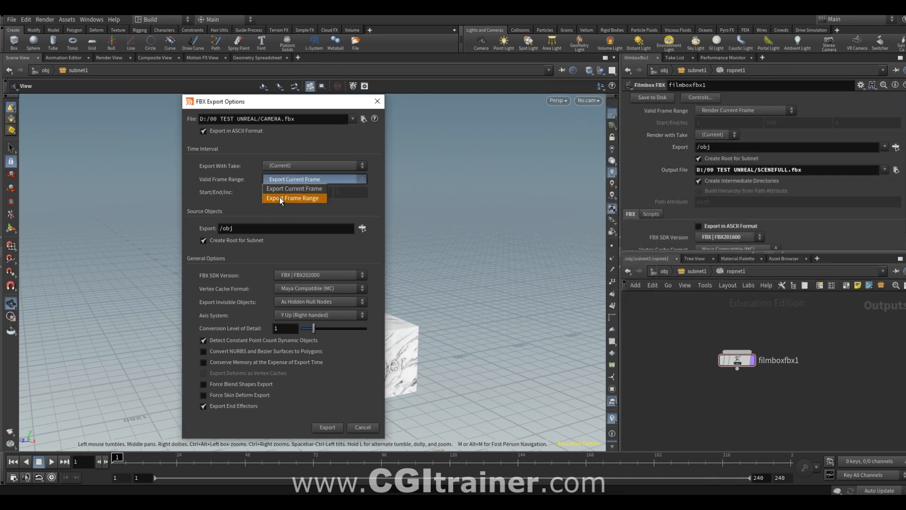
{"action": "left_click", "coordinate": [292, 197]}
{"action": "left_click", "coordinate": [315, 192]}
{"action": "type", "text": "25"}
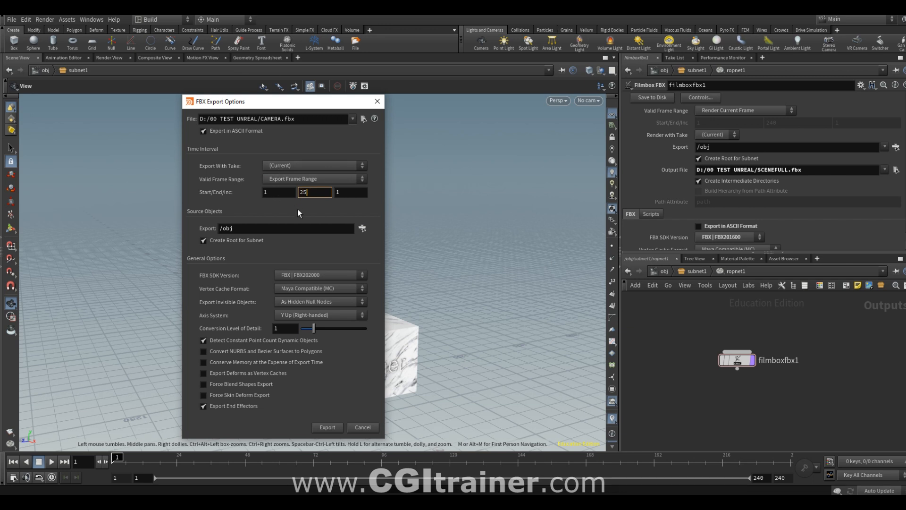
Step: Choose cam1 inside subnet1 as the source object of the FBX export
{"action": "left_click", "coordinate": [366, 228]}
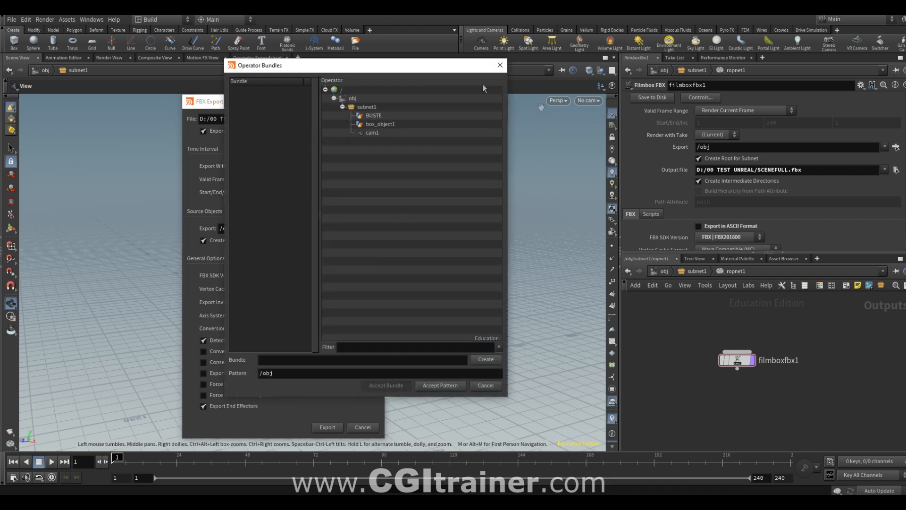
{"action": "left_click", "coordinate": [374, 132]}
{"action": "left_click", "coordinate": [439, 385]}
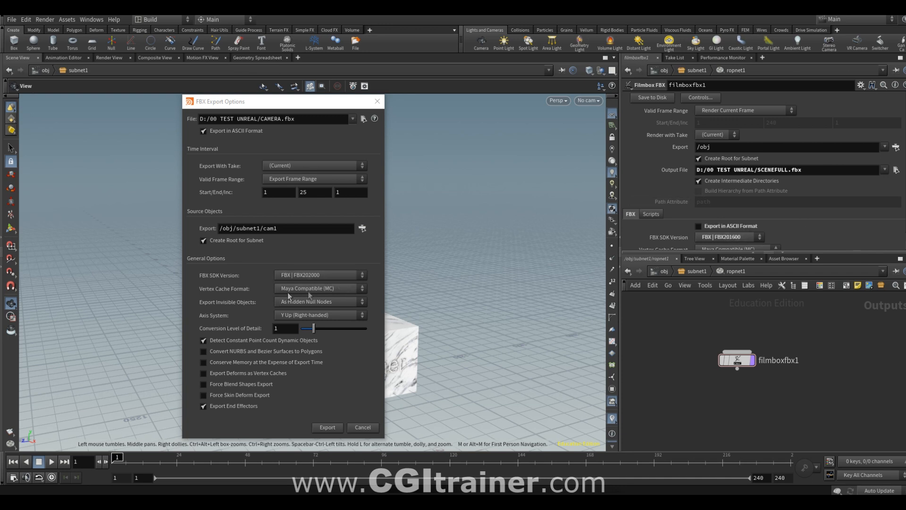
Step: Disable Detect Constant Point Count Dynamic Objects and Export End Effectors, and export the camera FBX
{"action": "left_click", "coordinate": [222, 342]}
{"action": "left_click", "coordinate": [241, 405]}
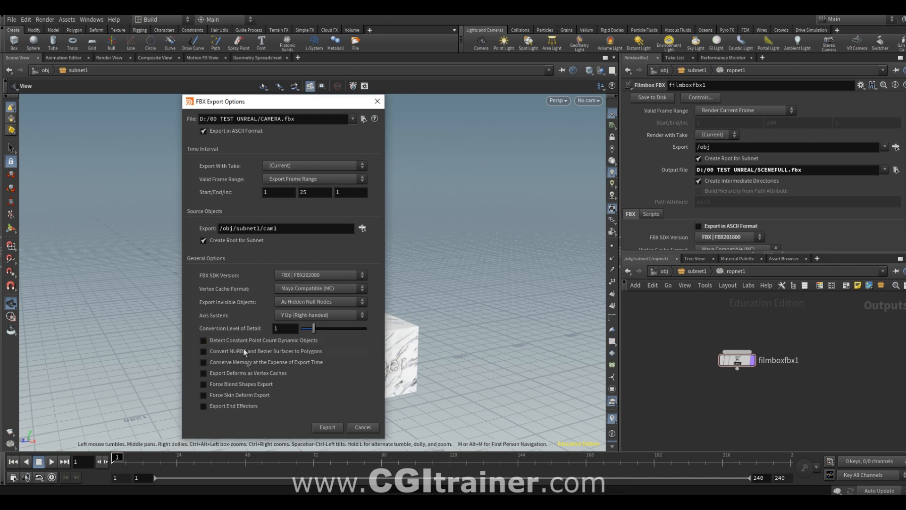
{"action": "scroll", "coordinate": [801, 203], "scroll_direction": "down", "scroll_amount": 5}
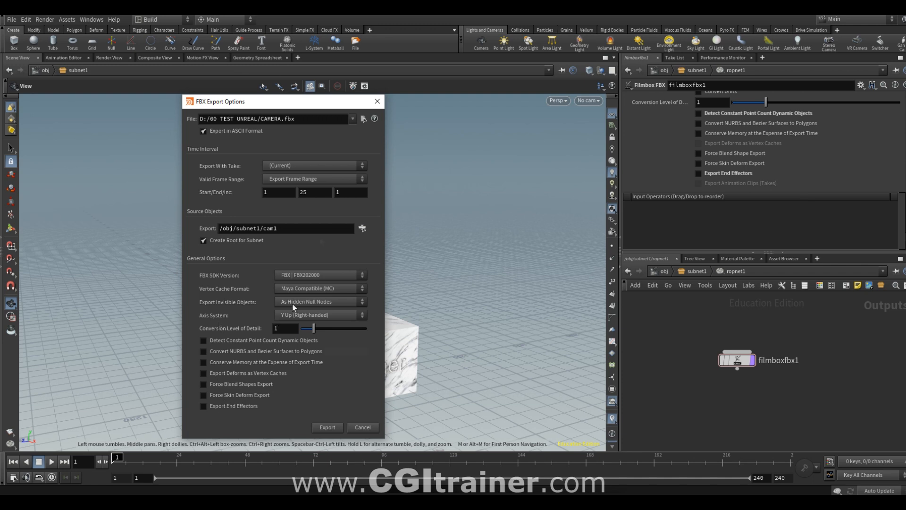
{"action": "left_click", "coordinate": [333, 429]}
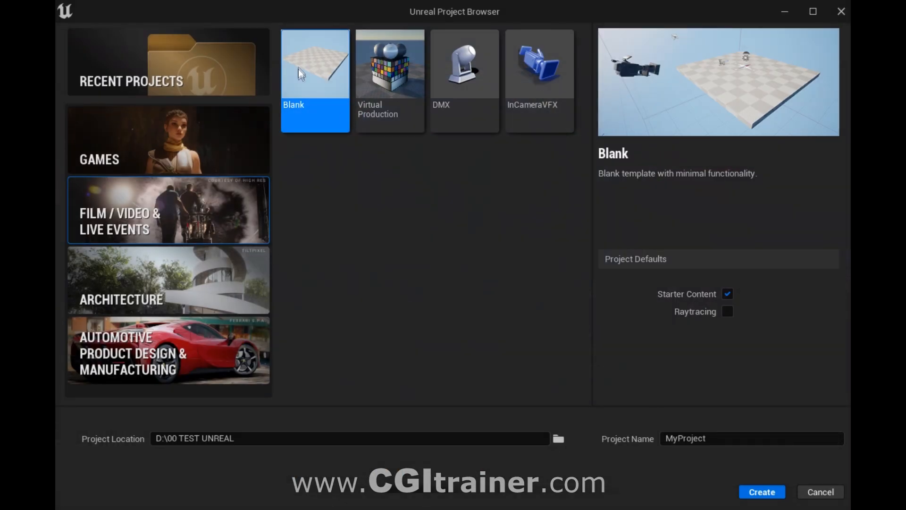
Step: Create a Blank Film / Video & Live Events project named FULLSCENE in D:\00 TEST UNREAL
{"action": "left_click", "coordinate": [666, 439]}
{"action": "left_click_drag", "start_coordinate": [755, 437], "coordinate": [622, 425]}
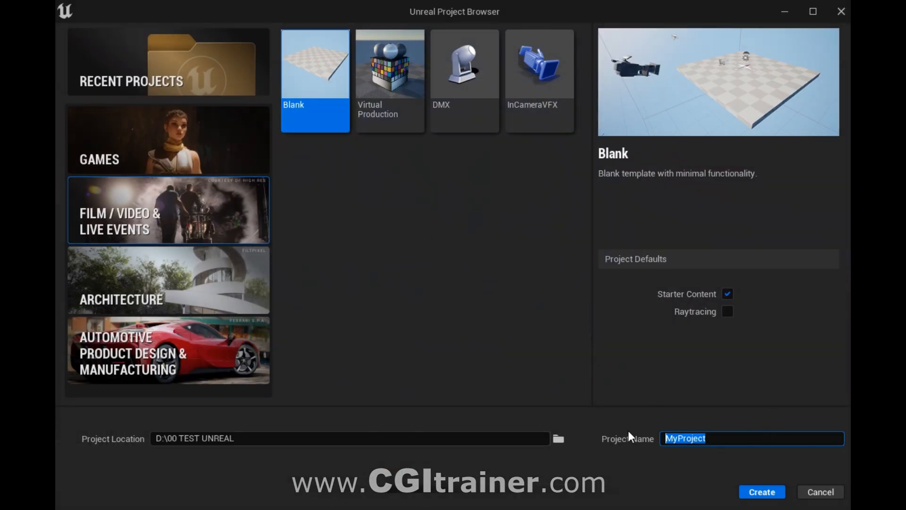
{"action": "type", "text": "FULLSCENE"}
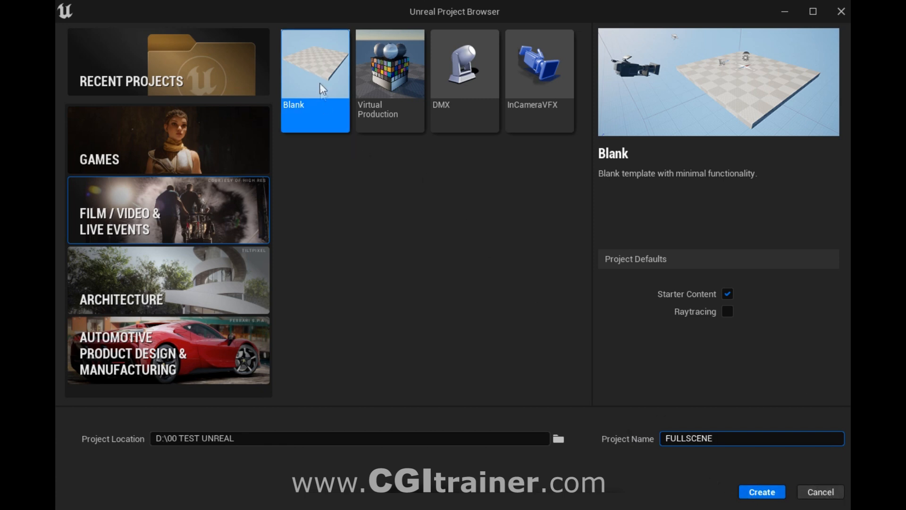
{"action": "left_click", "coordinate": [761, 491]}
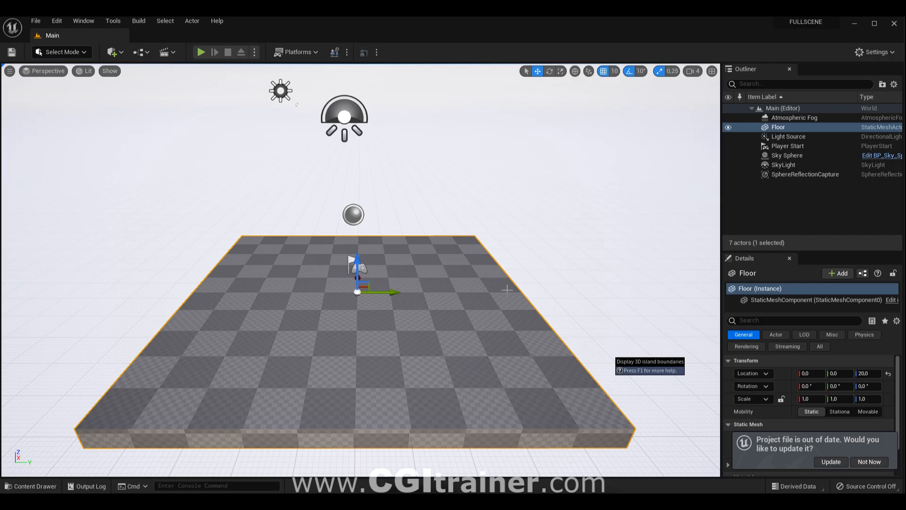
Step: Start importing SCENEFULL.fbx into the current level, with StarterContent/Blueprints as the destination for the scene content
{"action": "key", "text": "ctrl+space"}
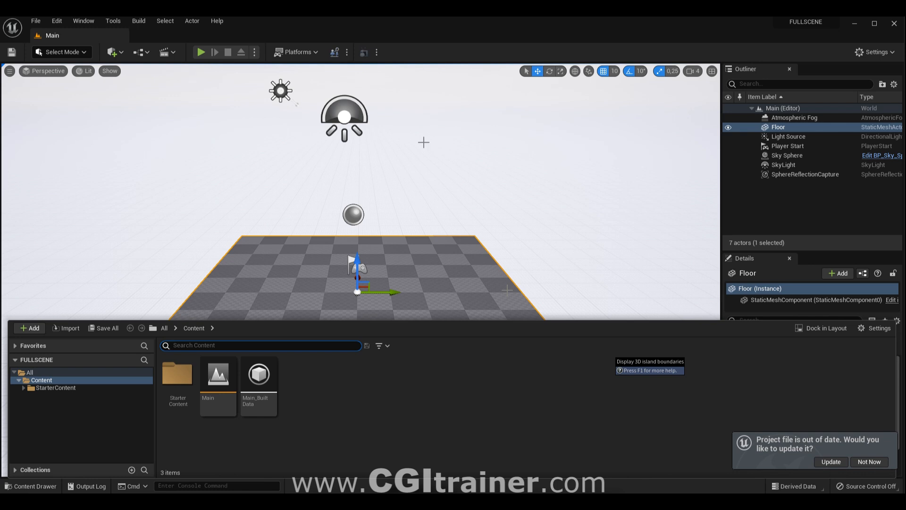
{"action": "left_click", "coordinate": [35, 21]}
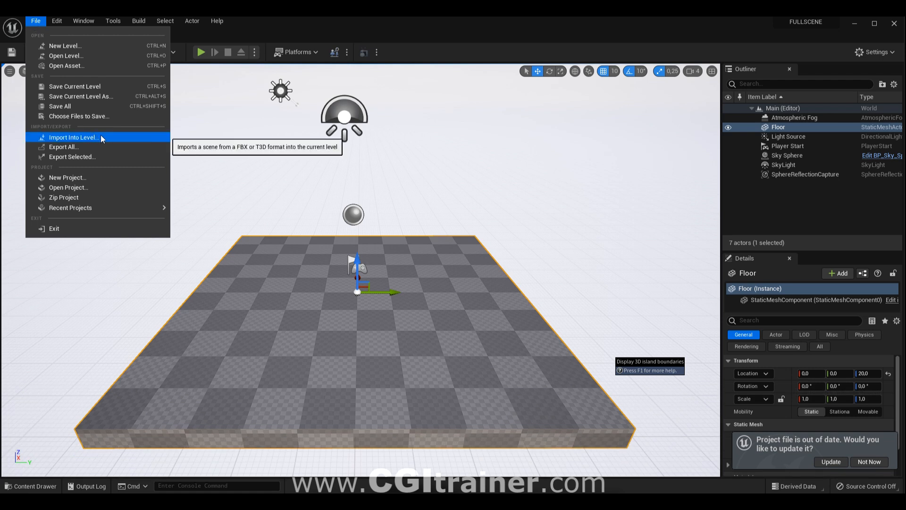
{"action": "left_click", "coordinate": [84, 136]}
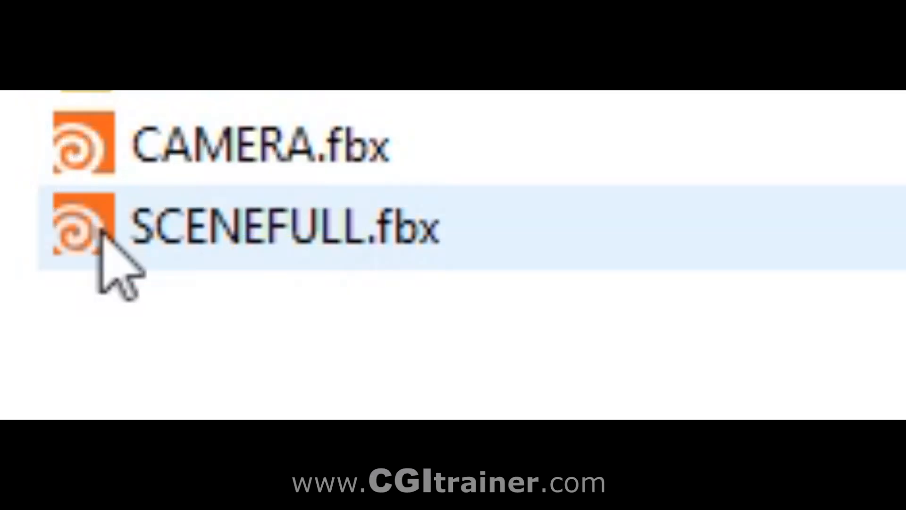
{"action": "left_click", "coordinate": [299, 220]}
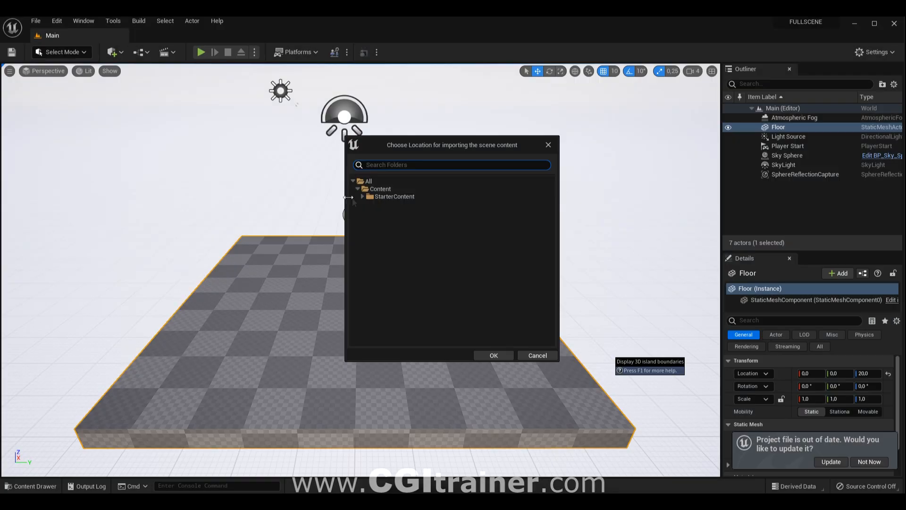
{"action": "left_click", "coordinate": [363, 196]}
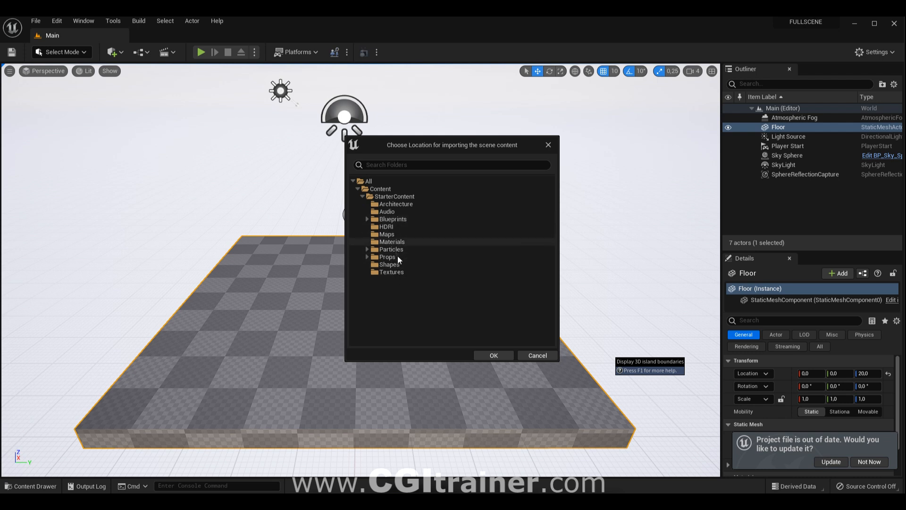
{"action": "left_click", "coordinate": [392, 219]}
{"action": "left_click", "coordinate": [494, 355]}
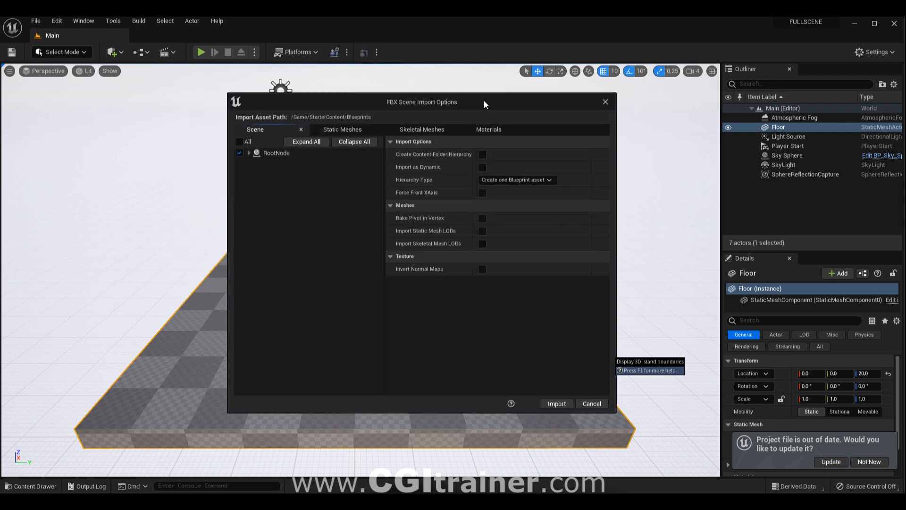
Step: Exclude cam1 under subnet1 from the FBX scene import
{"action": "left_click", "coordinate": [248, 153]}
{"action": "left_click", "coordinate": [254, 163]}
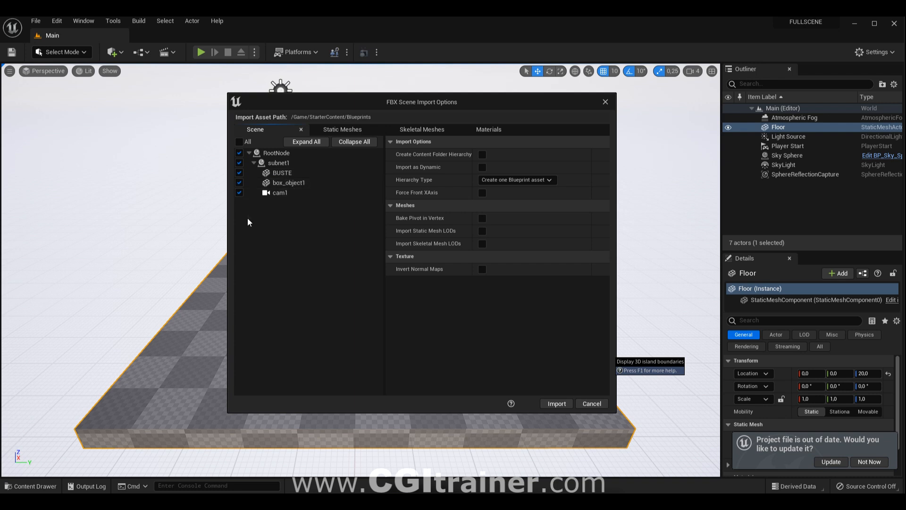
{"action": "left_click", "coordinate": [239, 191]}
Step: Set the static meshes' Normal Import Method to Import Normals, import the scene, and close the resulting blueprint editor
{"action": "left_click", "coordinate": [349, 129]}
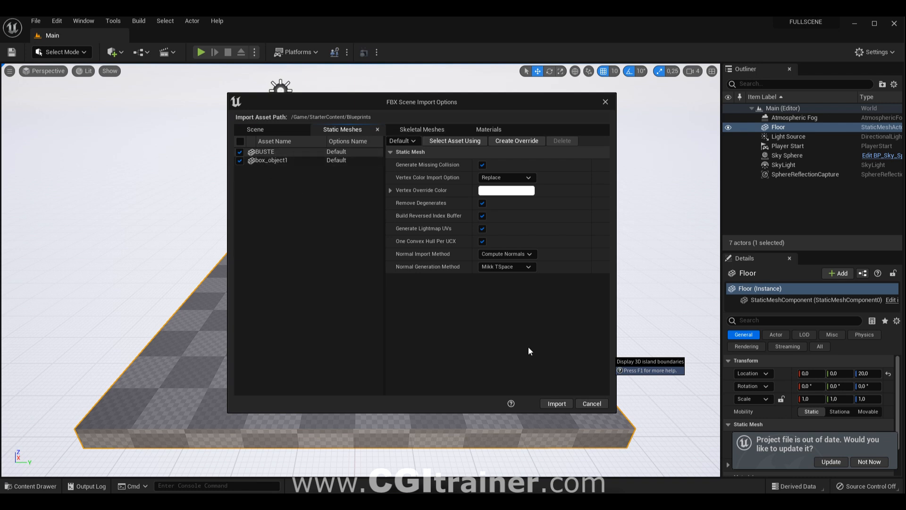
{"action": "left_click", "coordinate": [500, 254]}
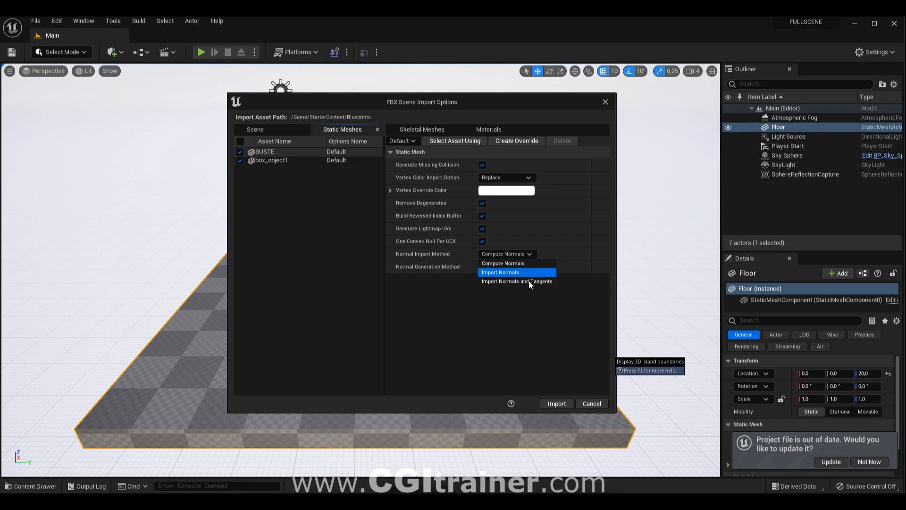
{"action": "left_click", "coordinate": [513, 273]}
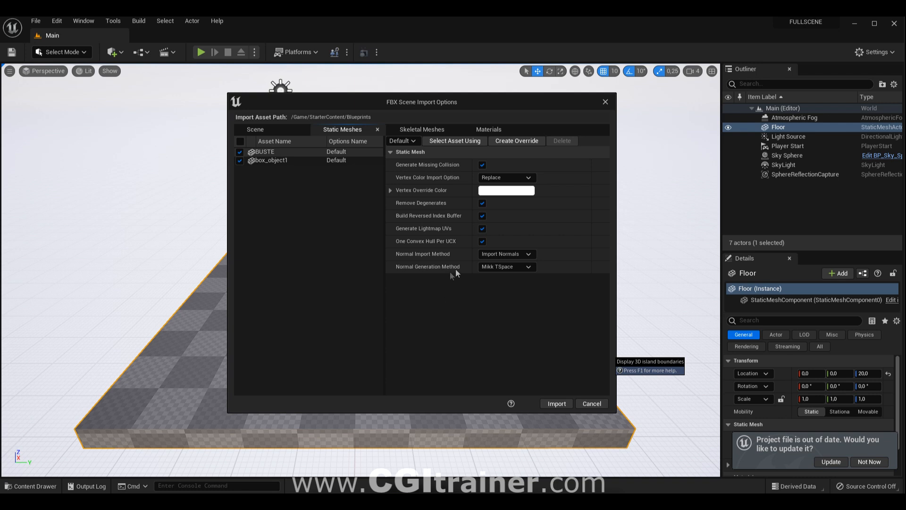
{"action": "left_click", "coordinate": [490, 129]}
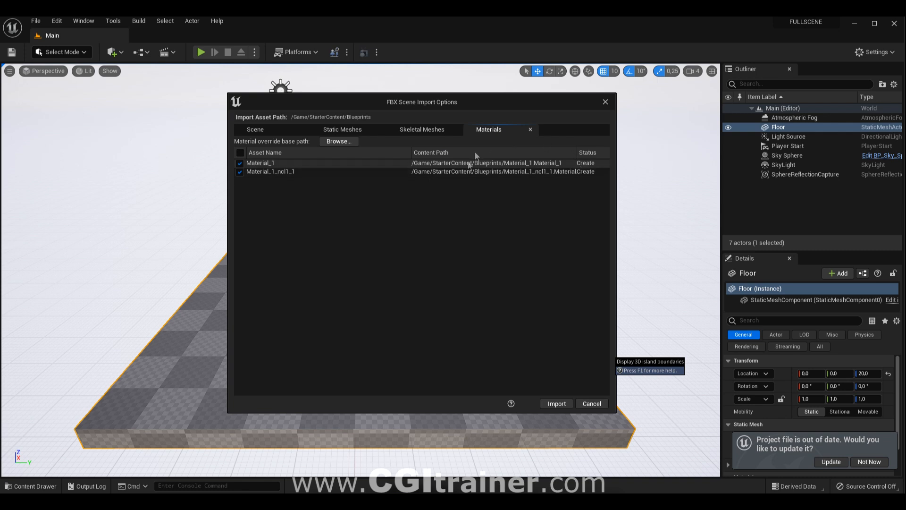
{"action": "left_click", "coordinate": [562, 401]}
{"action": "mouse_move", "coordinate": [410, 359]}
{"action": "left_mouse_down", "text": "alt"}
{"action": "mouse_move", "coordinate": [399, 366]}
{"action": "mouse_move", "coordinate": [425, 311]}
{"action": "mouse_move", "coordinate": [453, 325]}
{"action": "mouse_move", "coordinate": [409, 359]}
{"action": "left_mouse_up", "text": "alt"}
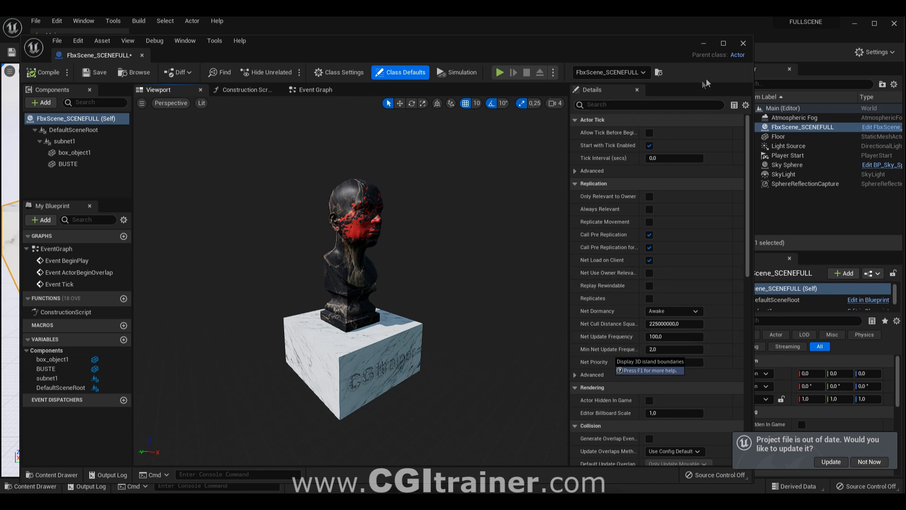
{"action": "left_click", "coordinate": [743, 43]}
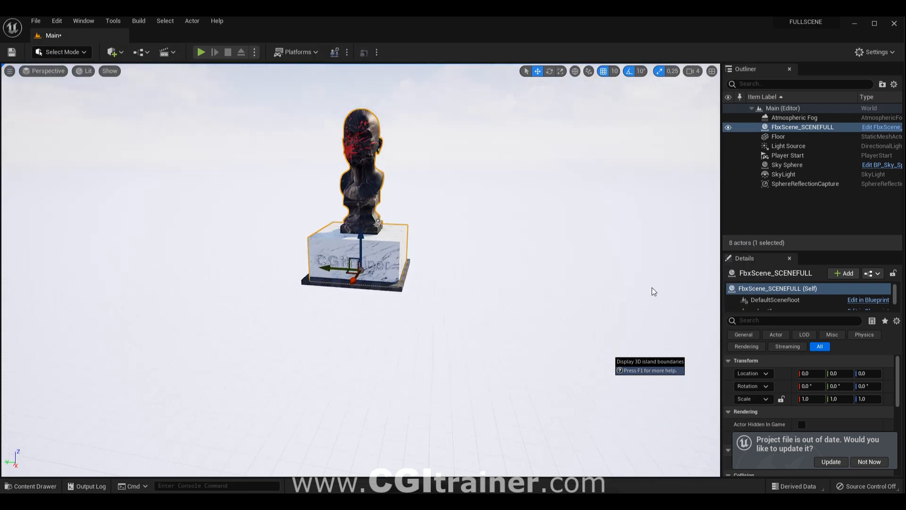
Step: Delete the Floor actor beneath the imported bust and pedestal
{"action": "left_click_drag", "start_coordinate": [523, 311], "coordinate": [519, 283], "text": "alt"}
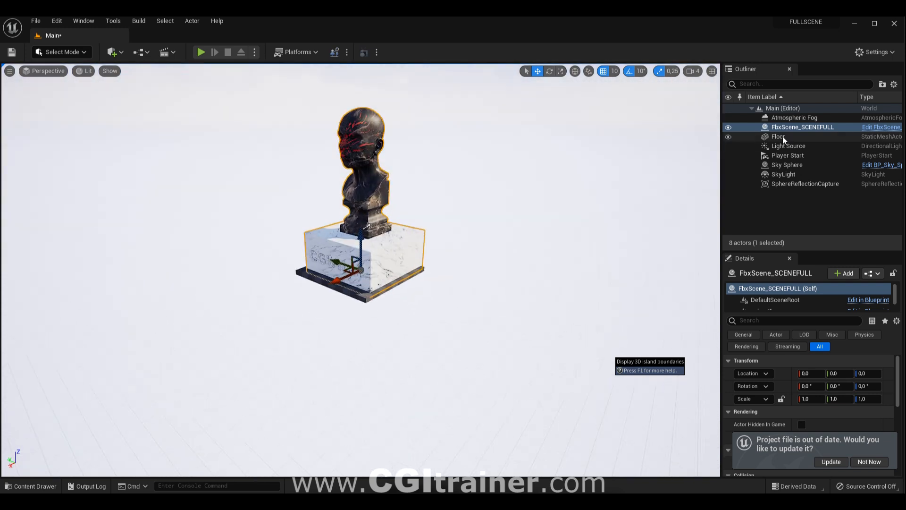
{"action": "left_click", "coordinate": [782, 136]}
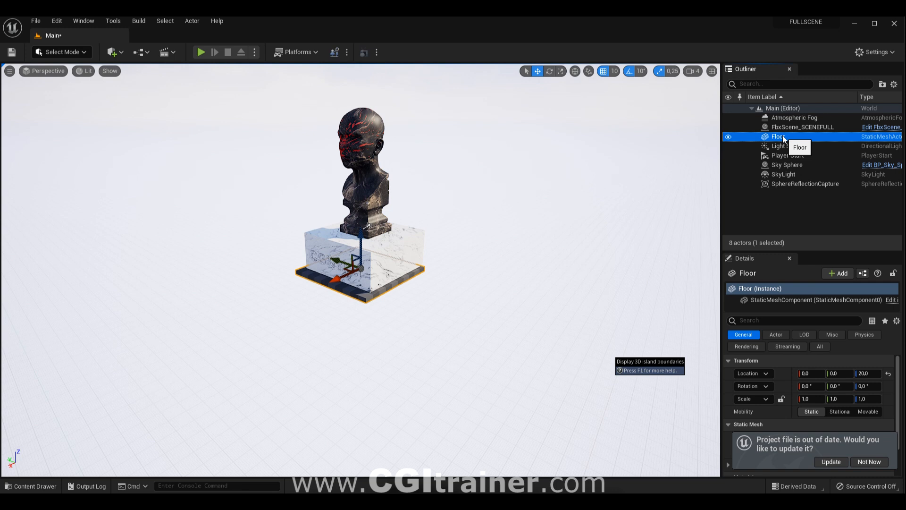
{"action": "key", "text": "Delete"}
{"action": "left_click_drag", "start_coordinate": [397, 366], "coordinate": [406, 429], "text": "alt"}
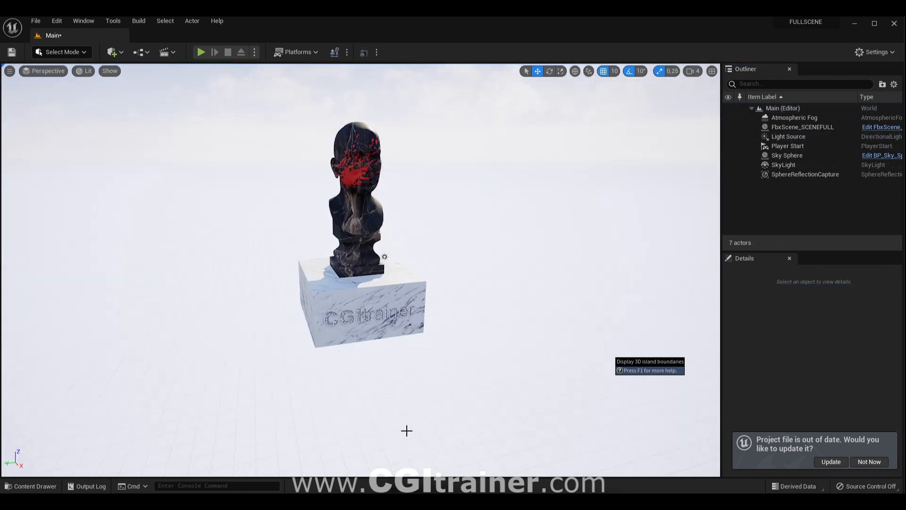
Step: Add a level sequence named TEST_RENDER, saved in the Content folder
{"action": "left_click", "coordinate": [173, 52]}
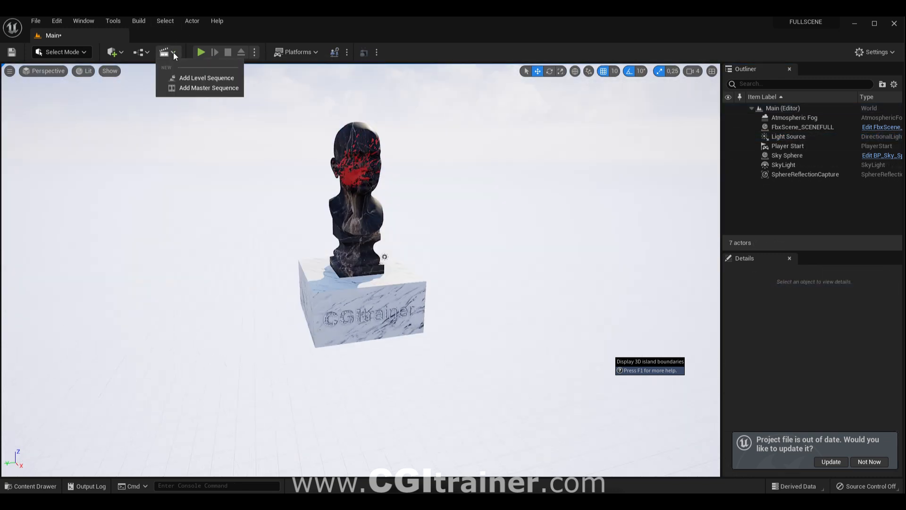
{"action": "left_click", "coordinate": [193, 77]}
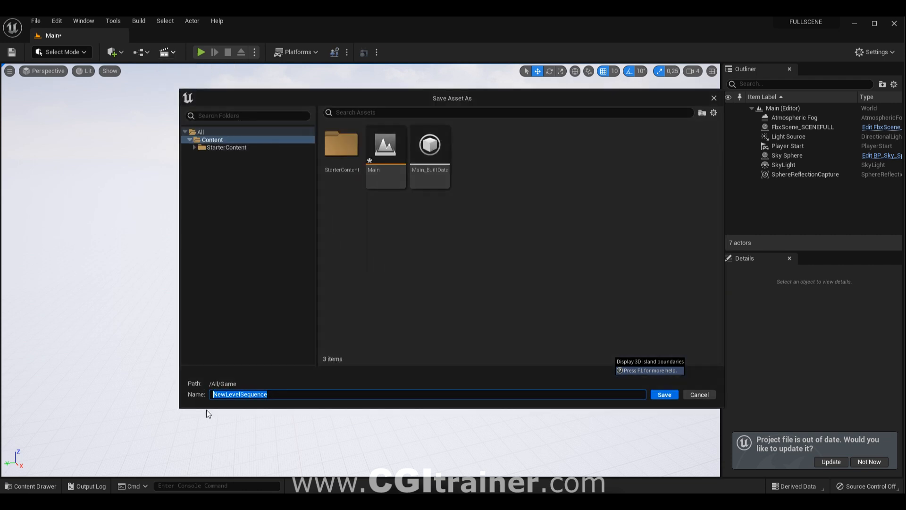
{"action": "type", "text": "TEST_RENDER"}
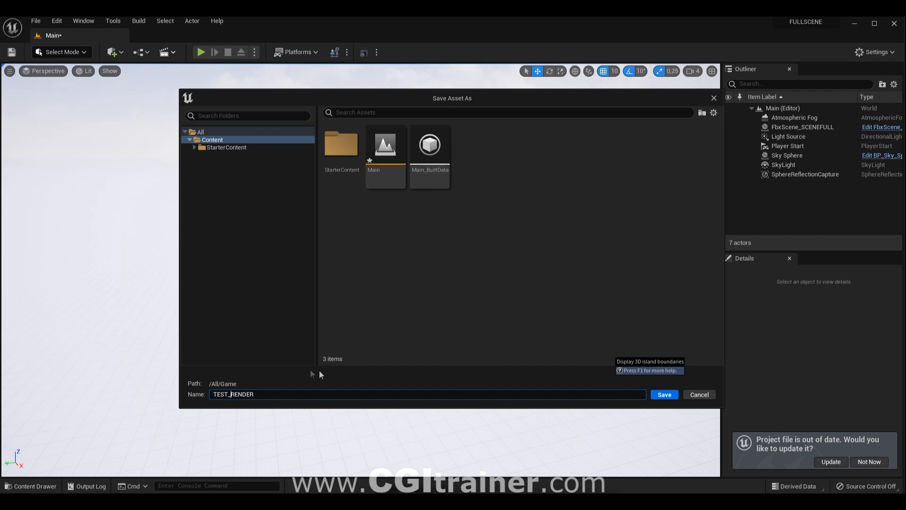
{"action": "left_click", "coordinate": [661, 395]}
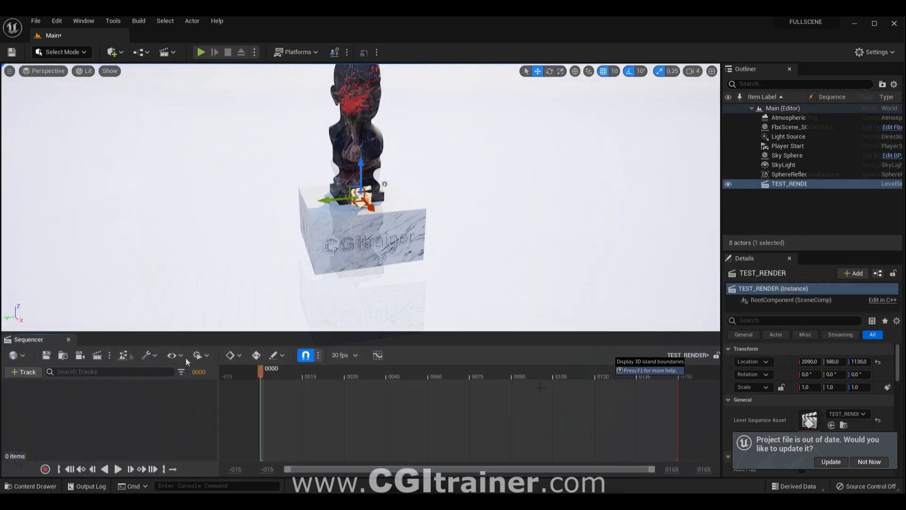
Step: Import CAMERA.fbx into the TEST_RENDER sequence with Create Cameras enabled and an Import Uniform Scale of 100
{"action": "left_click", "coordinate": [149, 356]}
{"action": "left_click", "coordinate": [177, 109]}
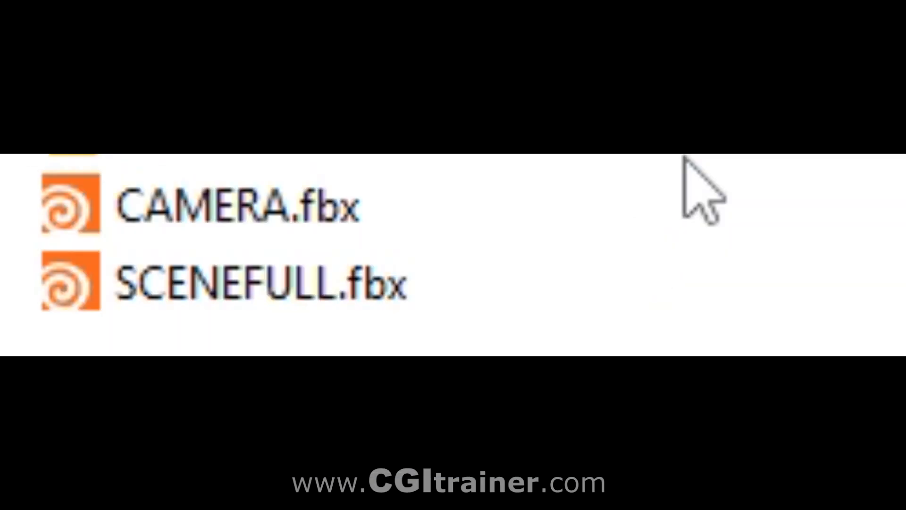
{"action": "left_click", "coordinate": [317, 221]}
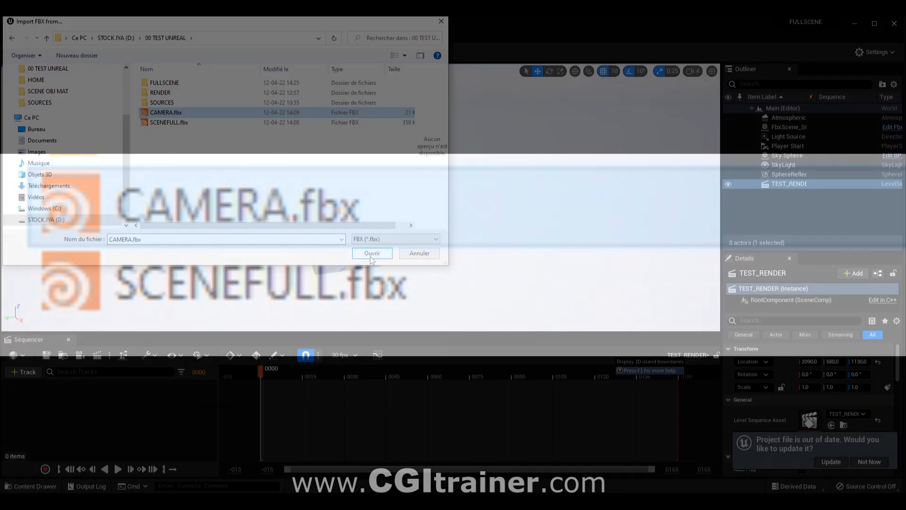
{"action": "left_click", "coordinate": [372, 254]}
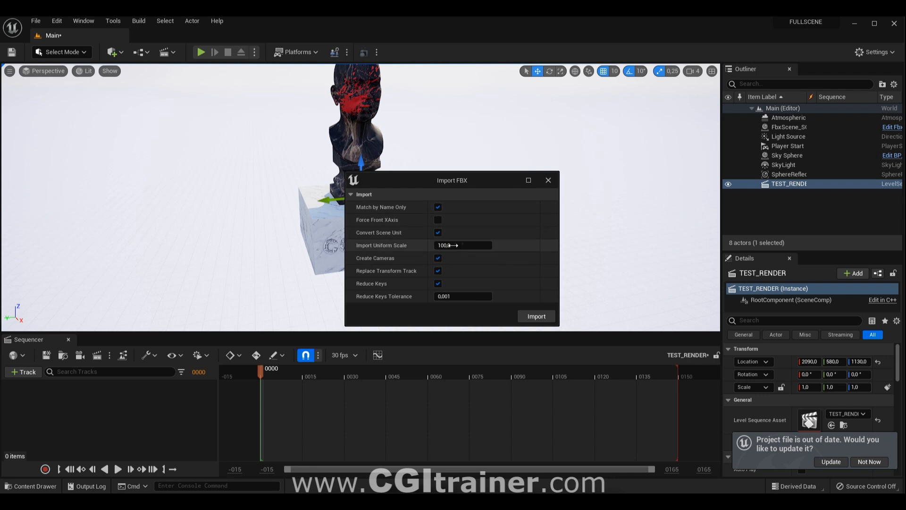
{"action": "left_click", "coordinate": [531, 316]}
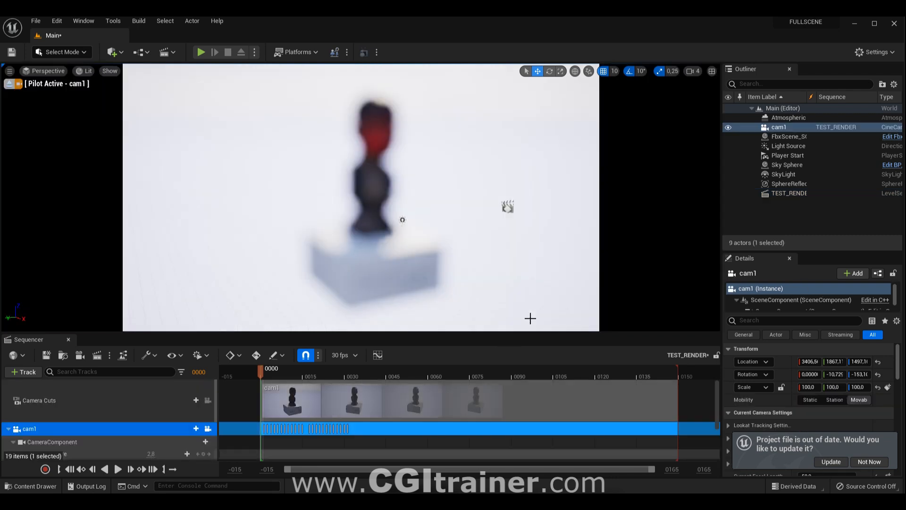
Step: Set cam1's Post Process Blend Weight to 0 and scrub through the sequence to check the camera animation
{"action": "scroll", "coordinate": [805, 427], "scroll_direction": "down", "scroll_amount": 5}
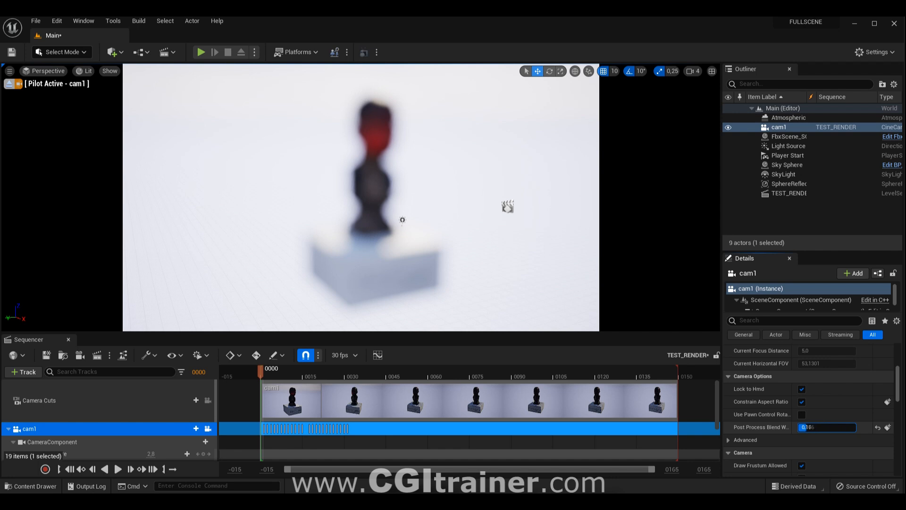
{"action": "left_click_drag", "start_coordinate": [808, 427], "coordinate": [798, 427]}
{"action": "left_click", "coordinate": [282, 373]}
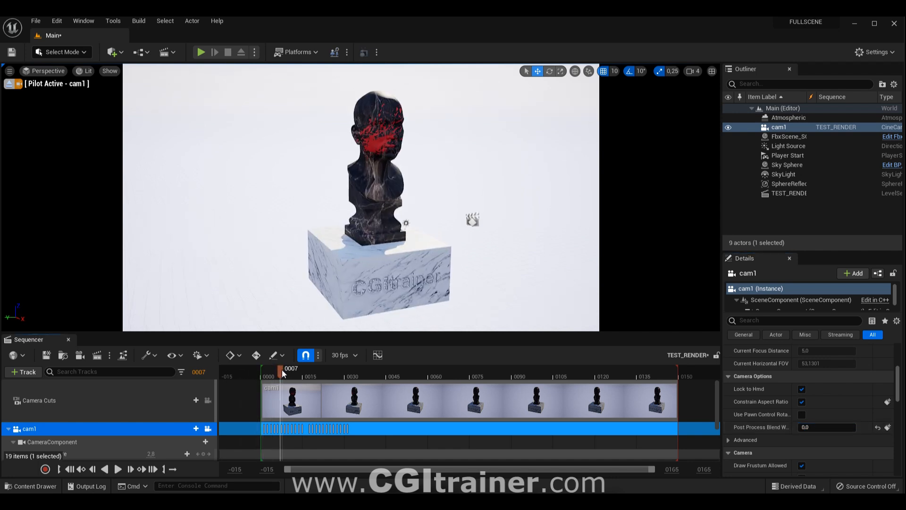
{"action": "left_click_drag", "start_coordinate": [285, 374], "coordinate": [263, 394]}
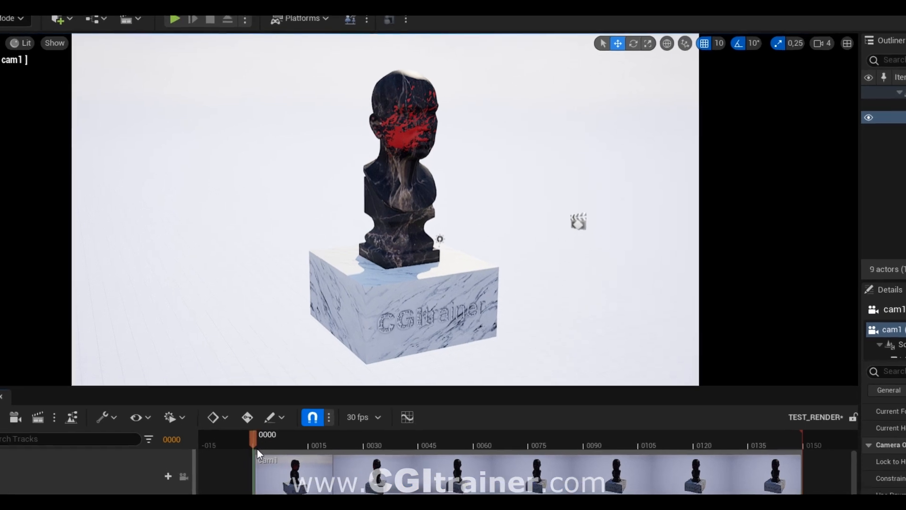
{"action": "left_click_drag", "start_coordinate": [257, 477], "coordinate": [405, 478]}
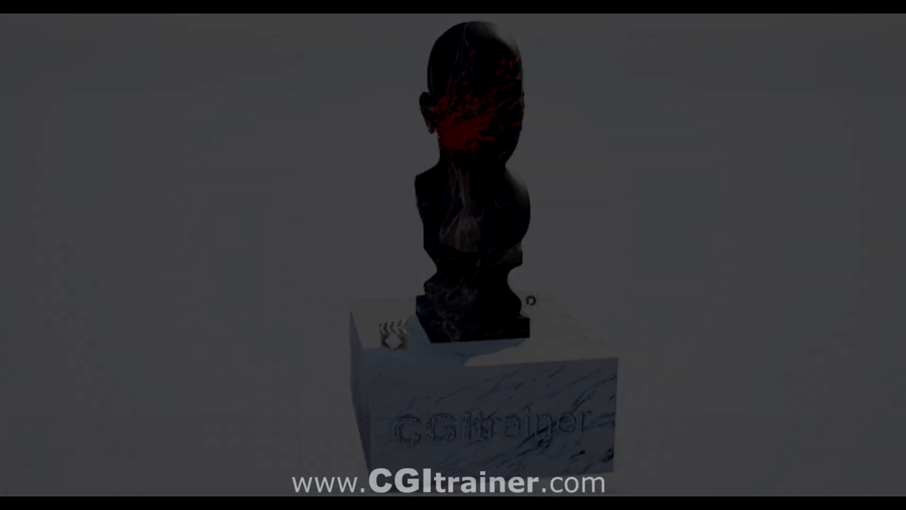